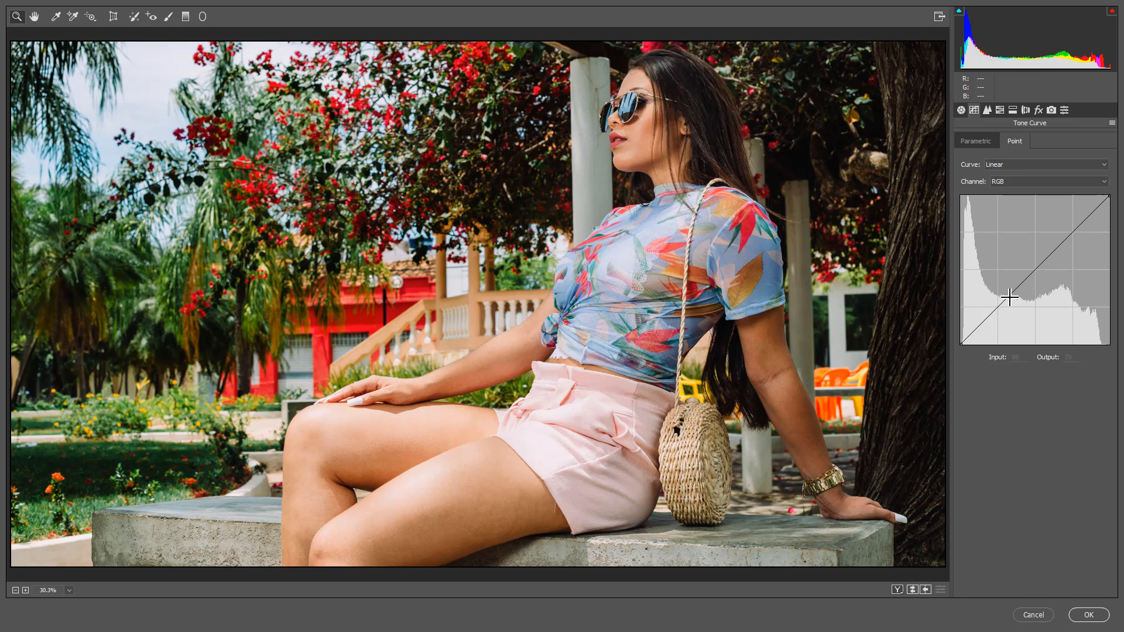
Shape the RGB point curve with a shadow point at about input 85, output 79 and a highlight point at about input 168, output 173.
left_click_drag(1008, 296, 1009, 298)
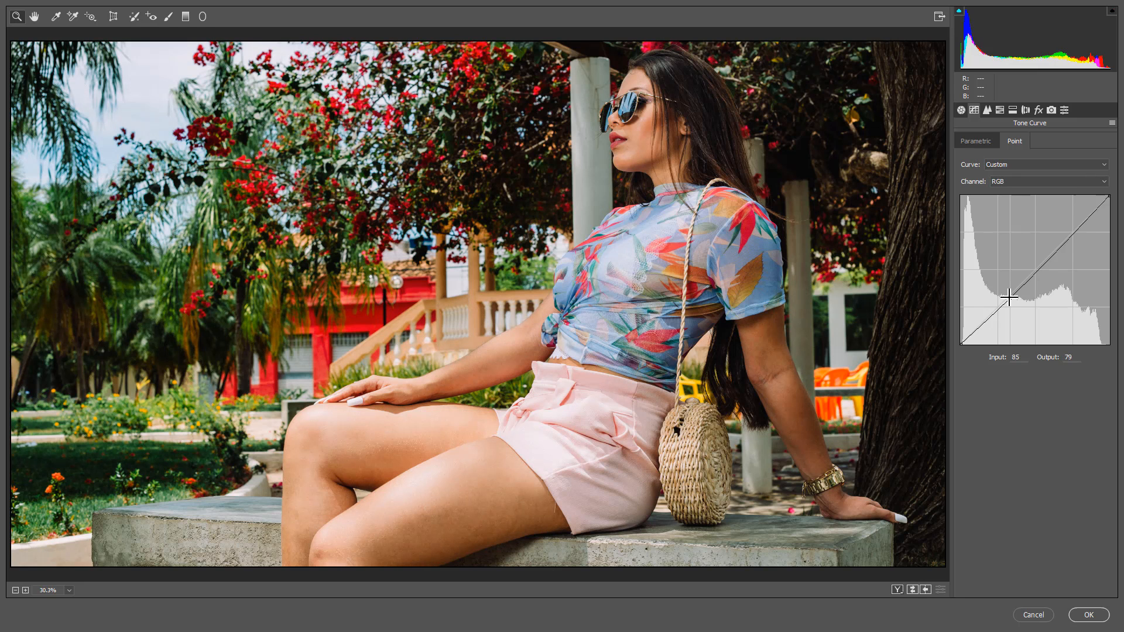
left_click(1062, 245)
left_click(1059, 241)
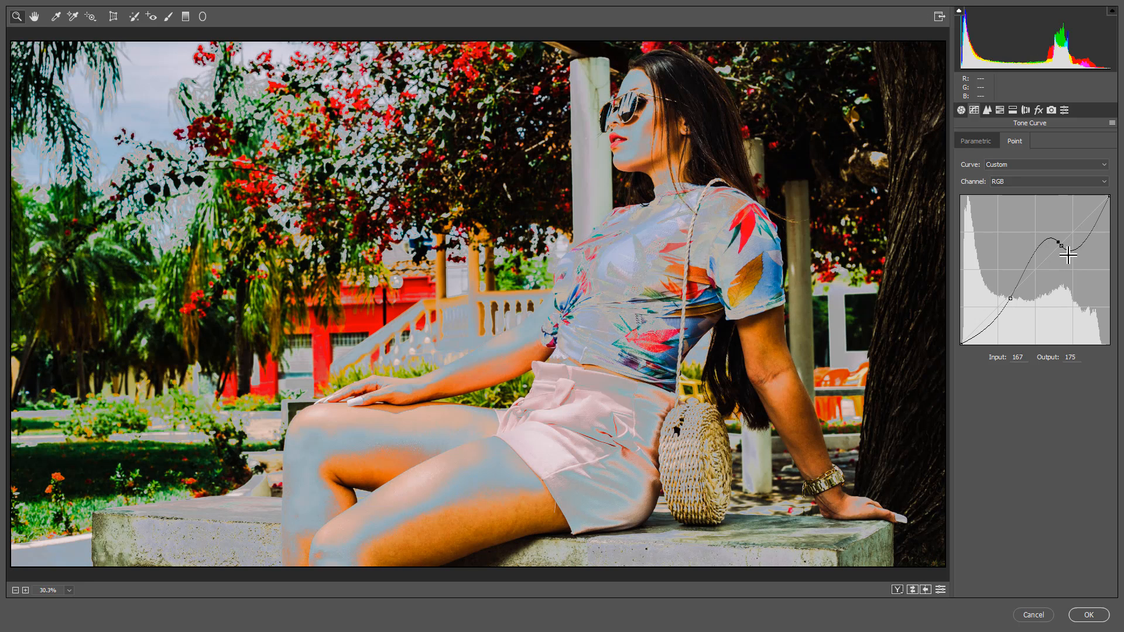
key("Delete")
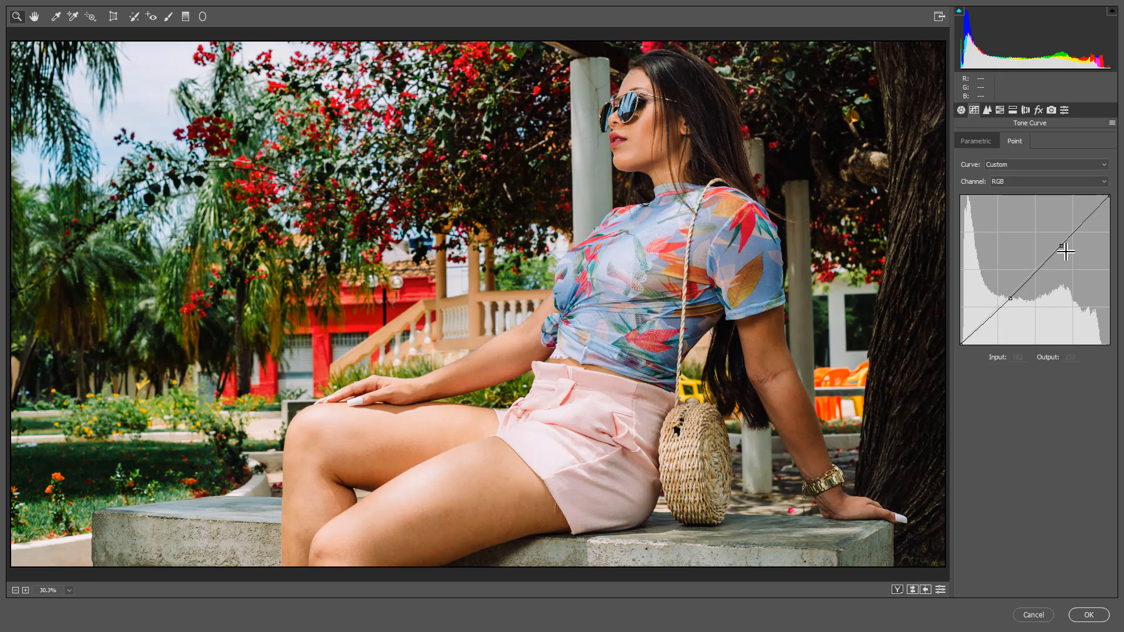
left_click_drag(1061, 246, 1059, 243)
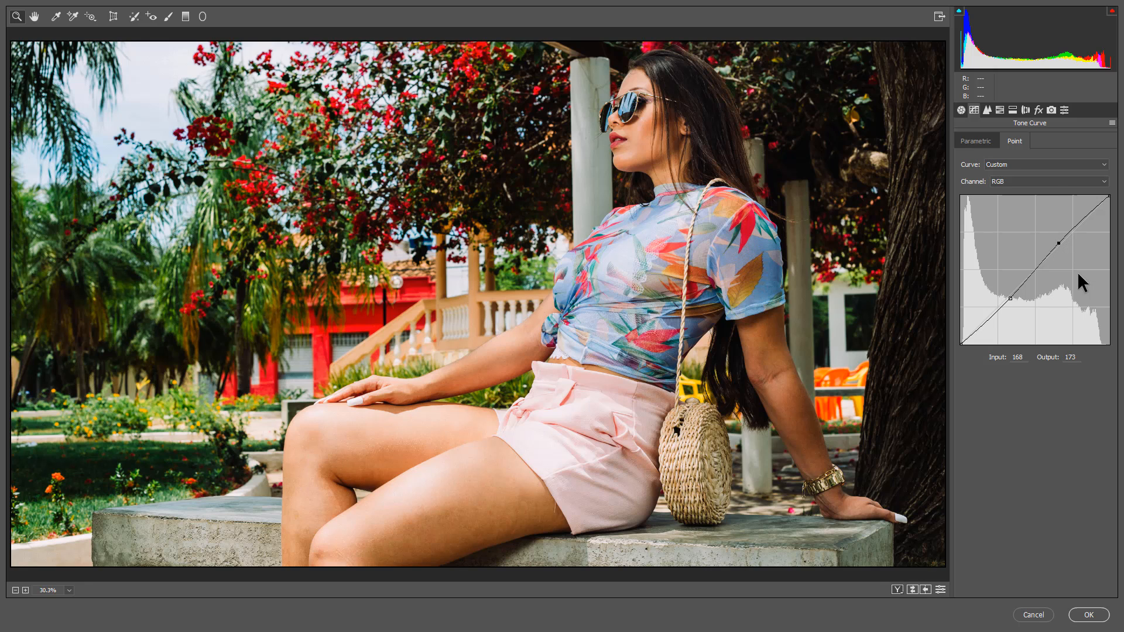
Add a midtone point to the Red channel's point curve at about input 149, output 145.
left_click(1041, 182)
left_click(1035, 201)
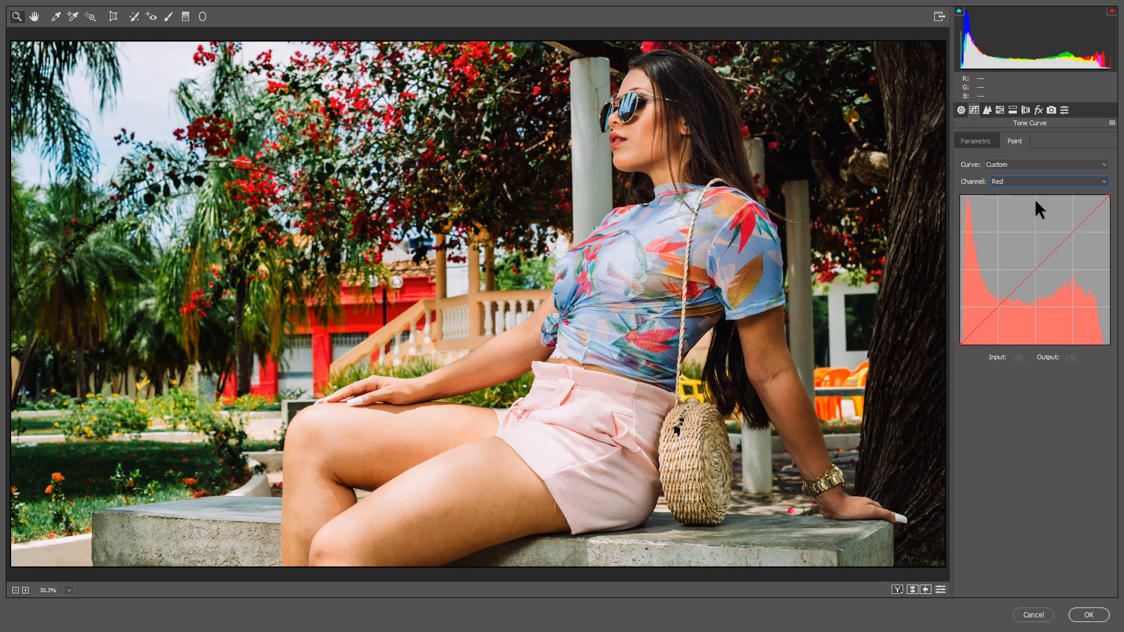
left_click(1046, 257)
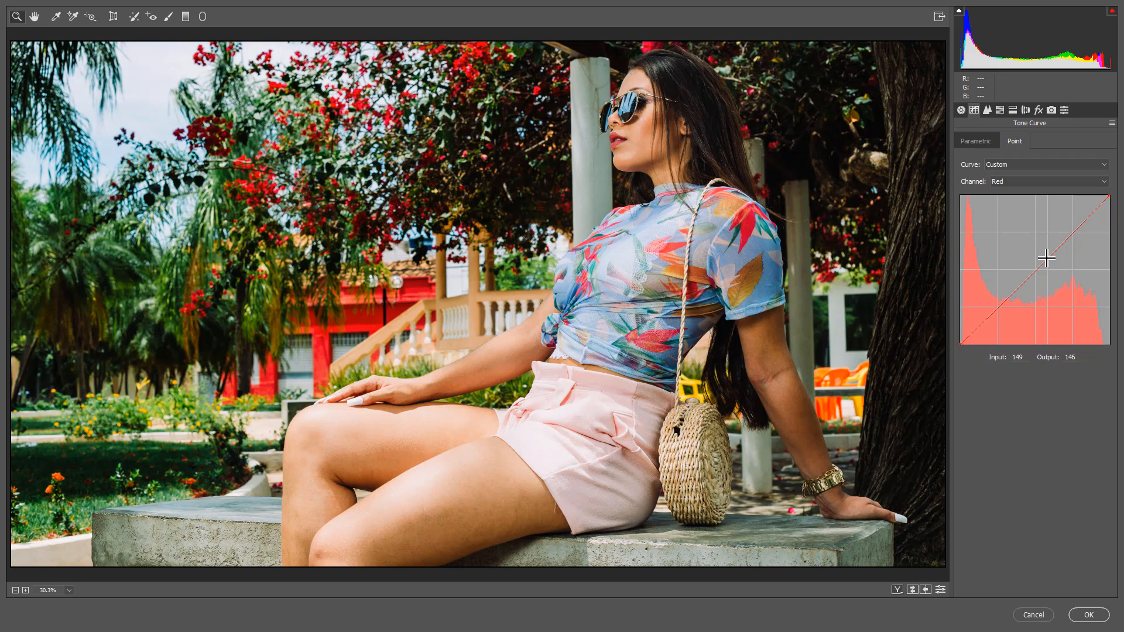
Lift the shadows of the Blue channel's point curve, add a midtone point at about input 142, output 151, and add a highlight point.
left_click(1020, 181)
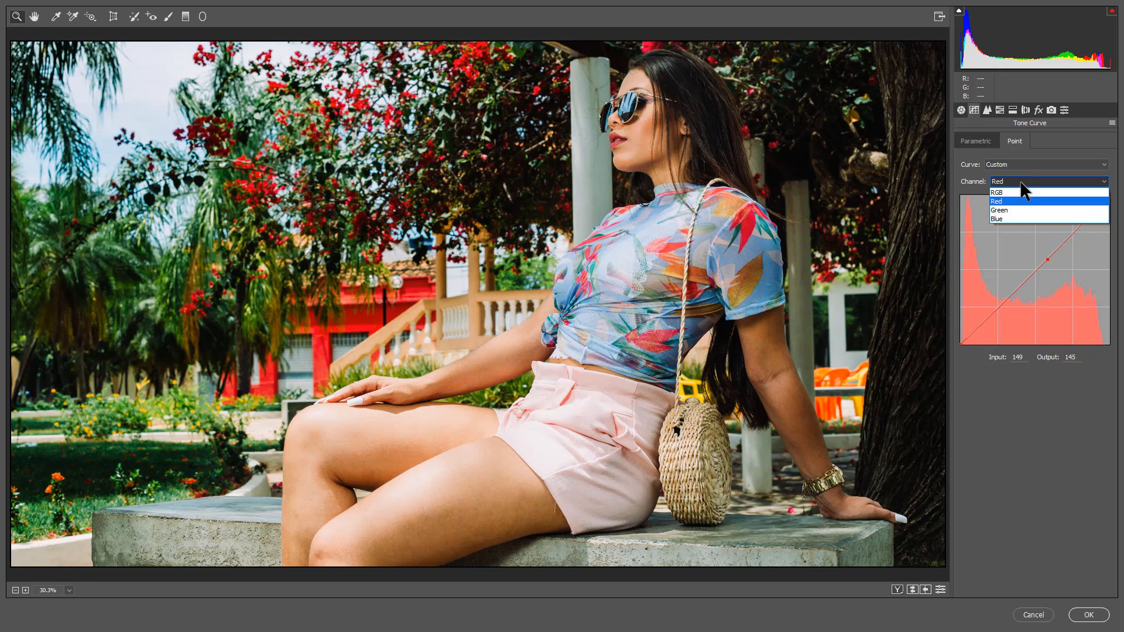
left_click(1019, 215)
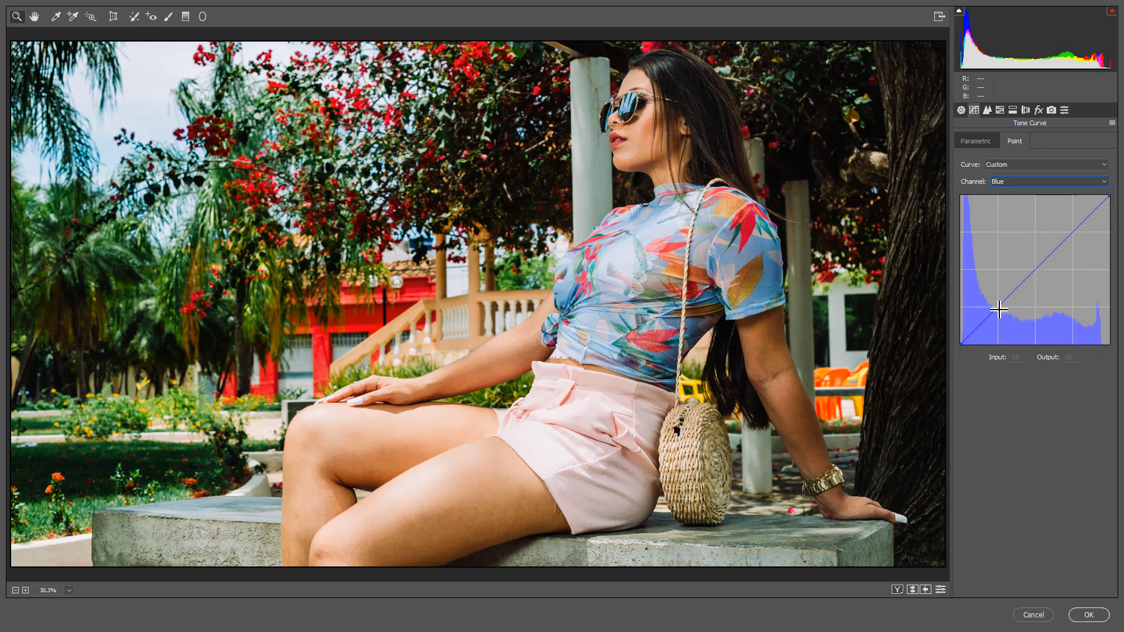
left_click_drag(999, 310, 1042, 253)
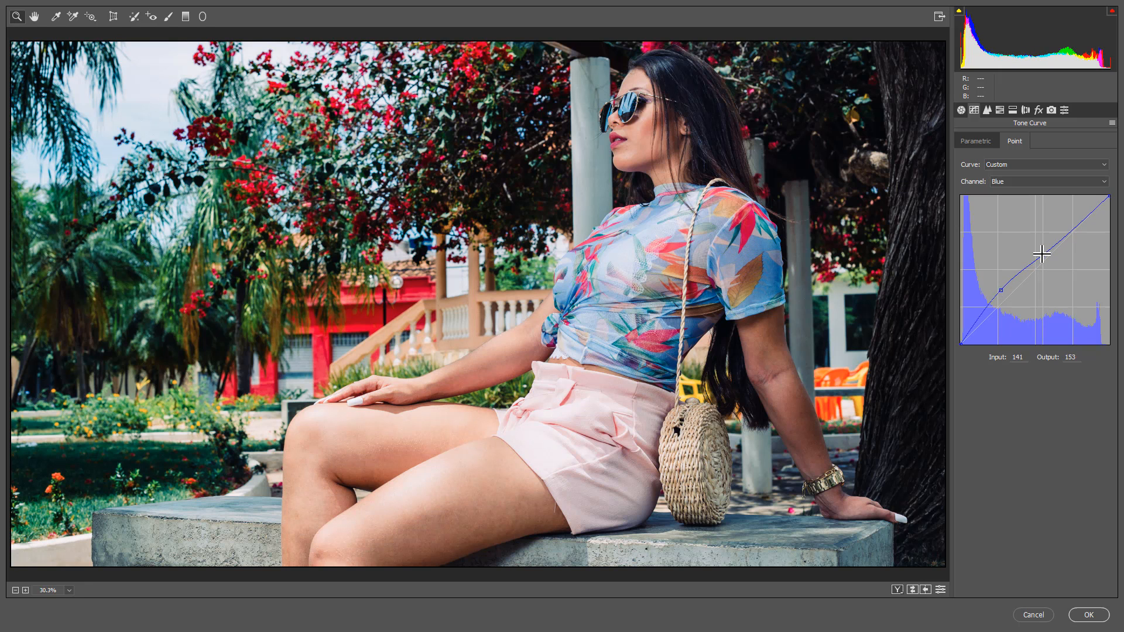
left_click_drag(1042, 254, 1042, 256)
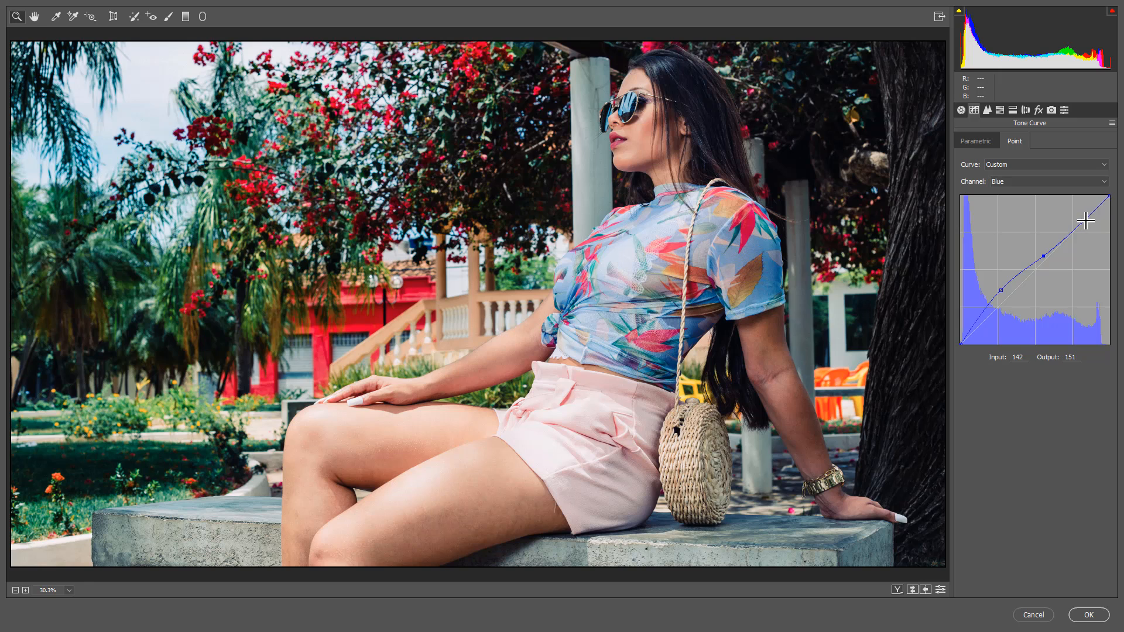
left_click_drag(1083, 221, 1084, 218)
Shift the HSL hues, setting Reds to -87, Purples to +100 and Blues to +42.
left_click(986, 109)
left_click(996, 111)
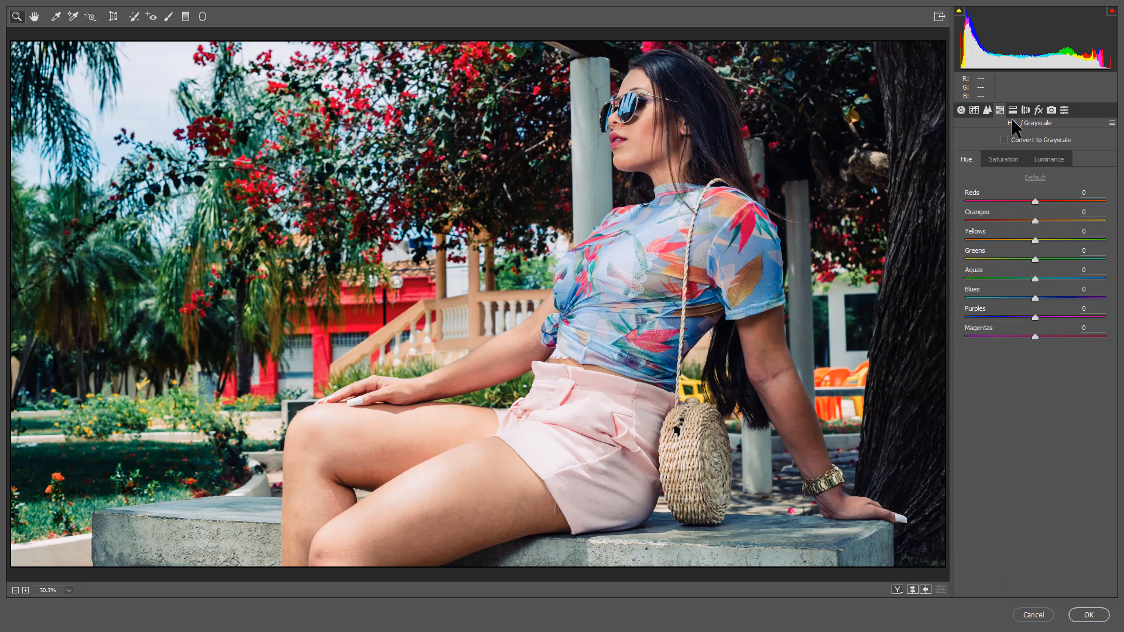
left_click(1045, 157)
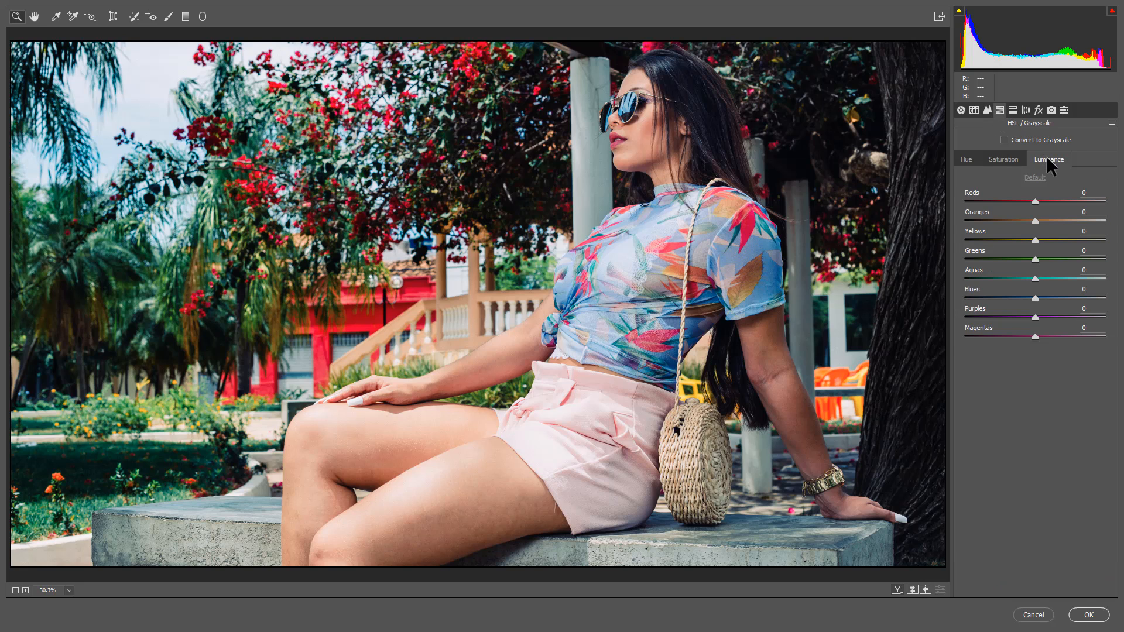
left_click(976, 160)
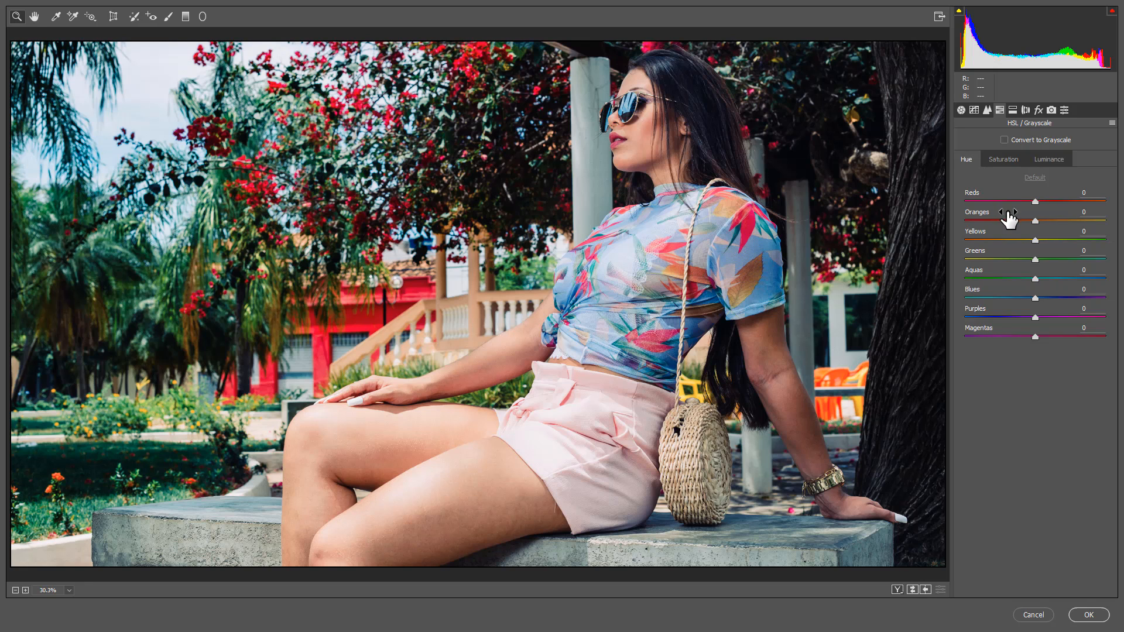
left_click_drag(1034, 200, 973, 202)
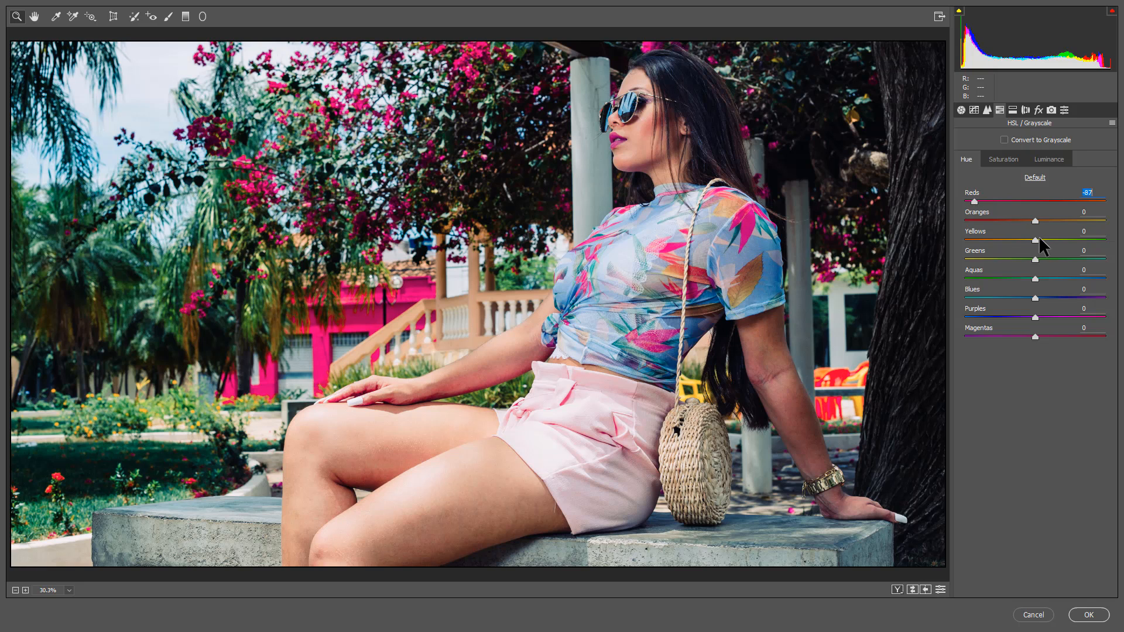
left_click_drag(1033, 318, 1121, 322)
left_click_drag(1038, 297, 1065, 293)
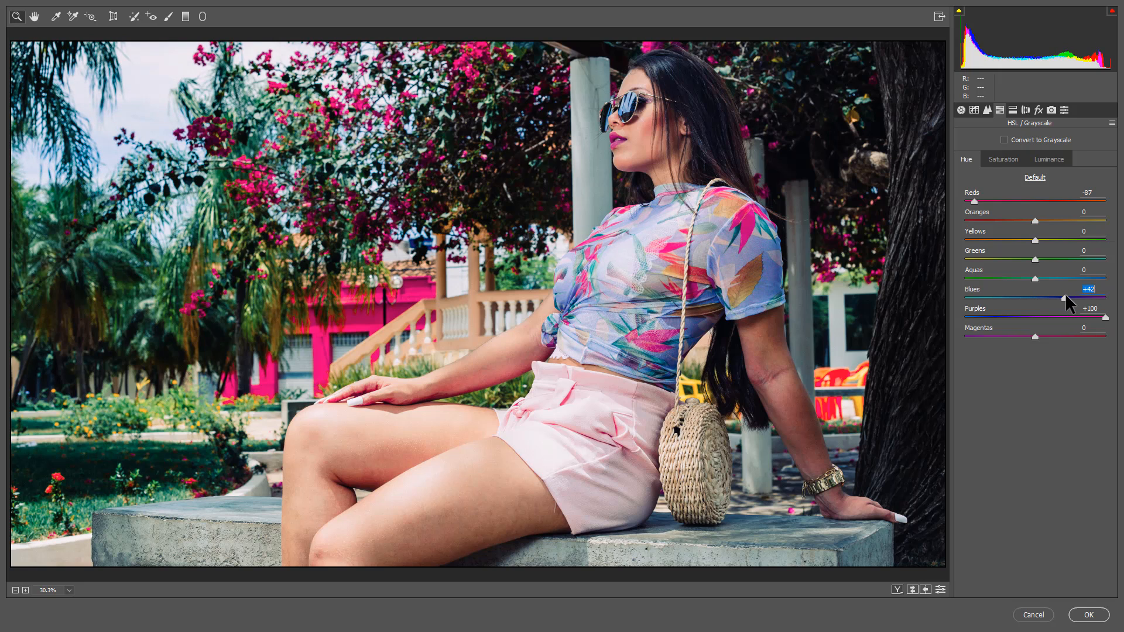
Reduce the HSL saturation of Reds to -21 and Oranges to -31.
left_click(998, 158)
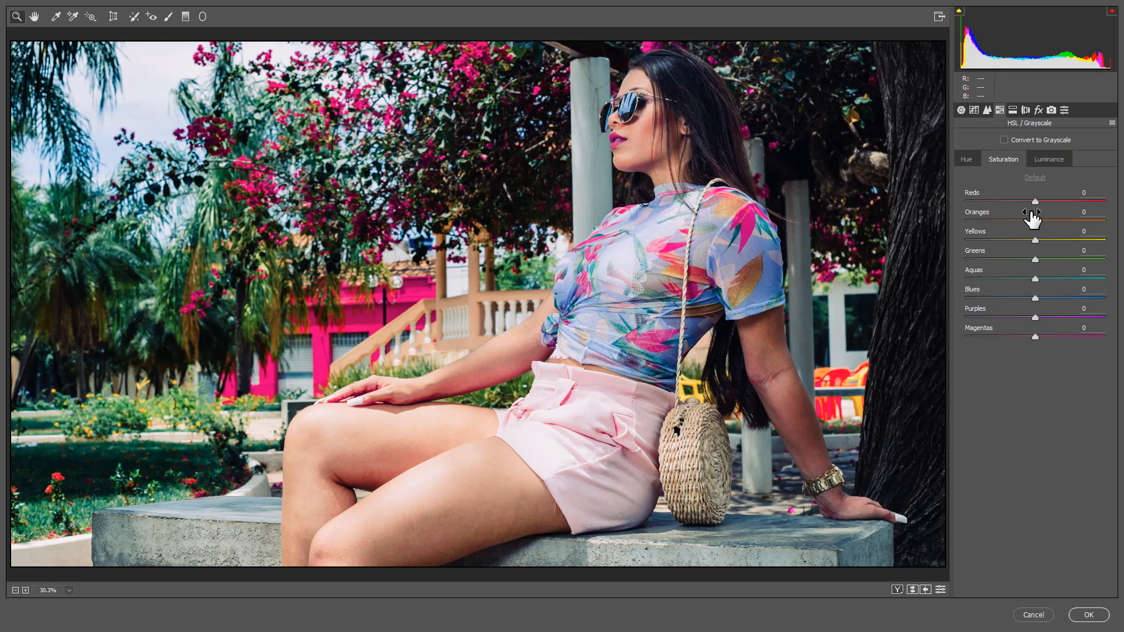
left_click_drag(1033, 200, 1018, 201)
left_click(1035, 221)
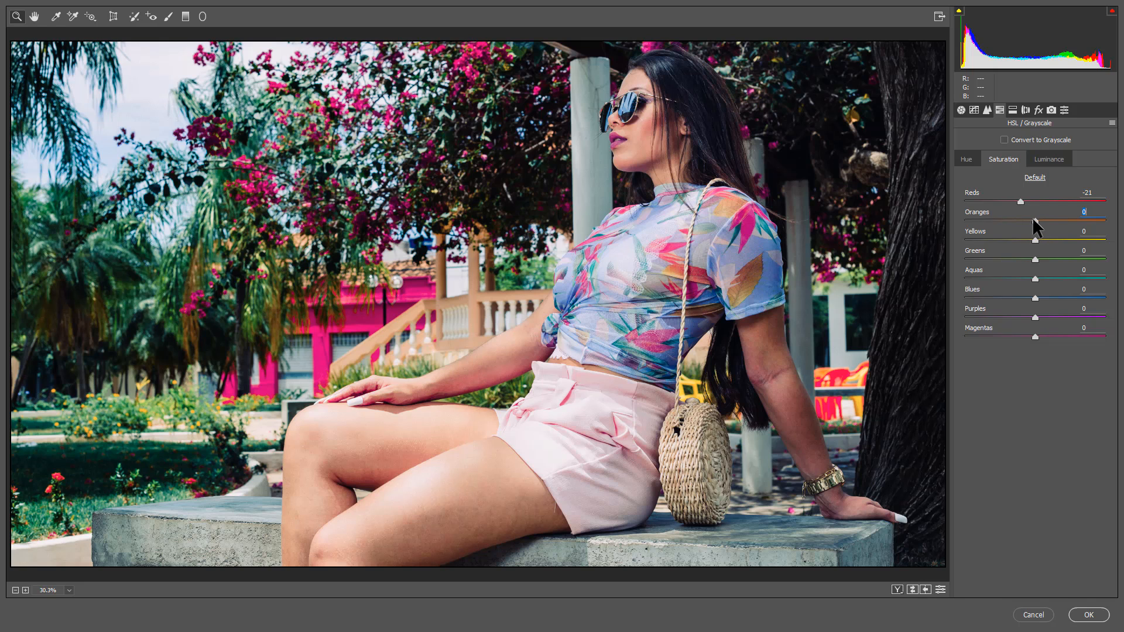
mouse_move(1034, 221)
left_mouse_down()
mouse_move(992, 221)
mouse_move(1013, 221)
left_mouse_up()
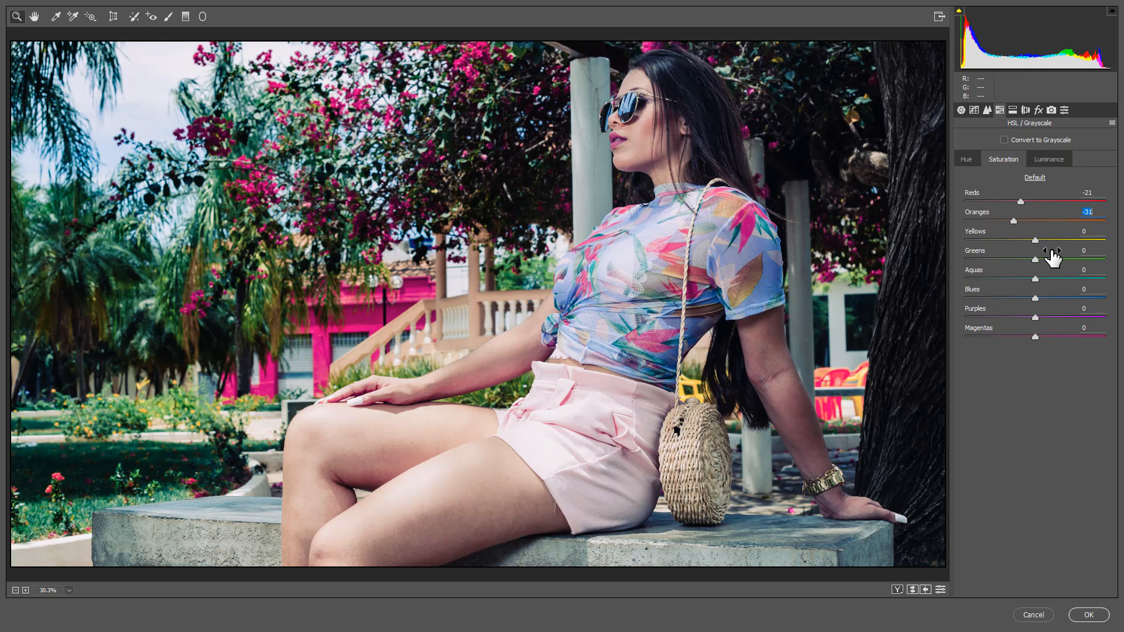
Set the HSL luminance of Reds to -28, Oranges to +13 and Yellows to +29.
left_click(1053, 157)
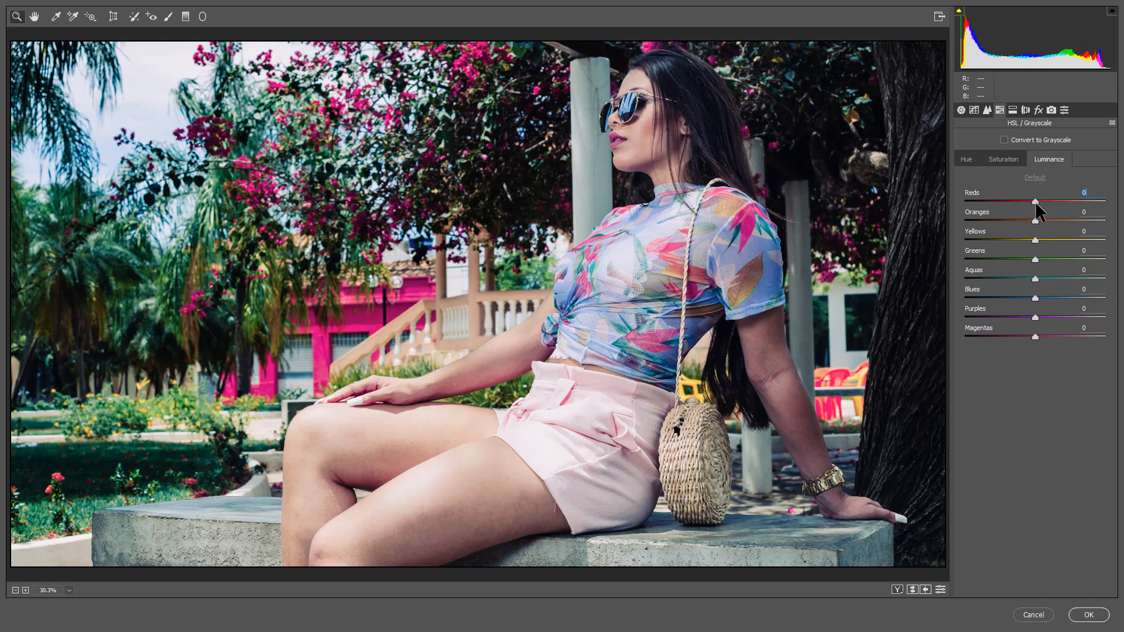
left_click_drag(1035, 201, 1009, 202)
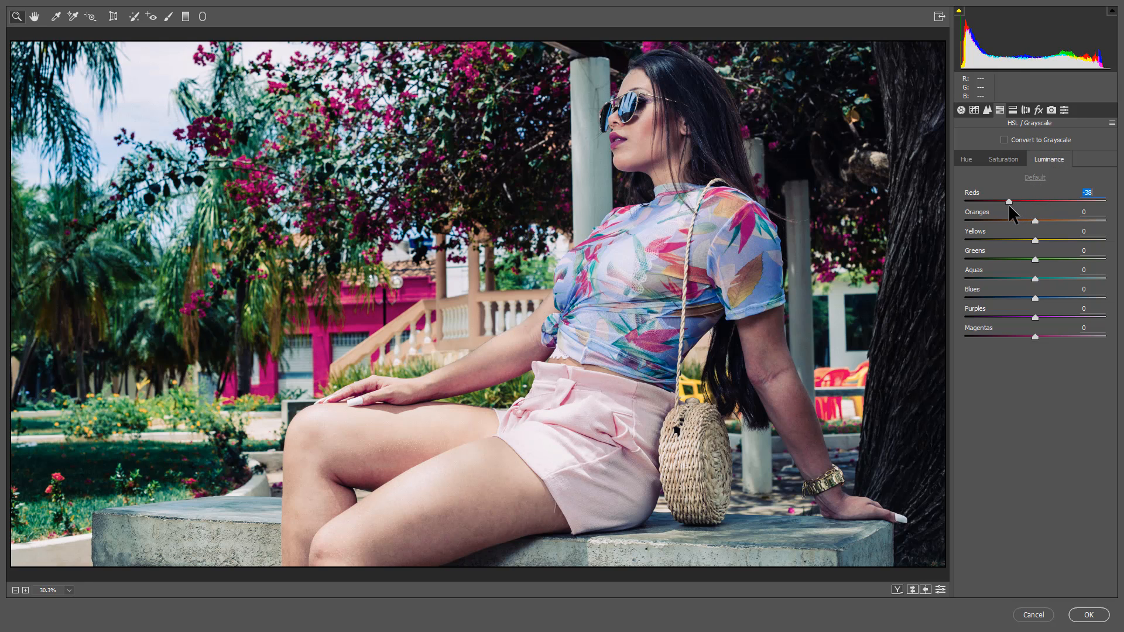
left_click_drag(1009, 204, 1016, 205)
left_click(1038, 221)
left_click_drag(1037, 222, 1046, 221)
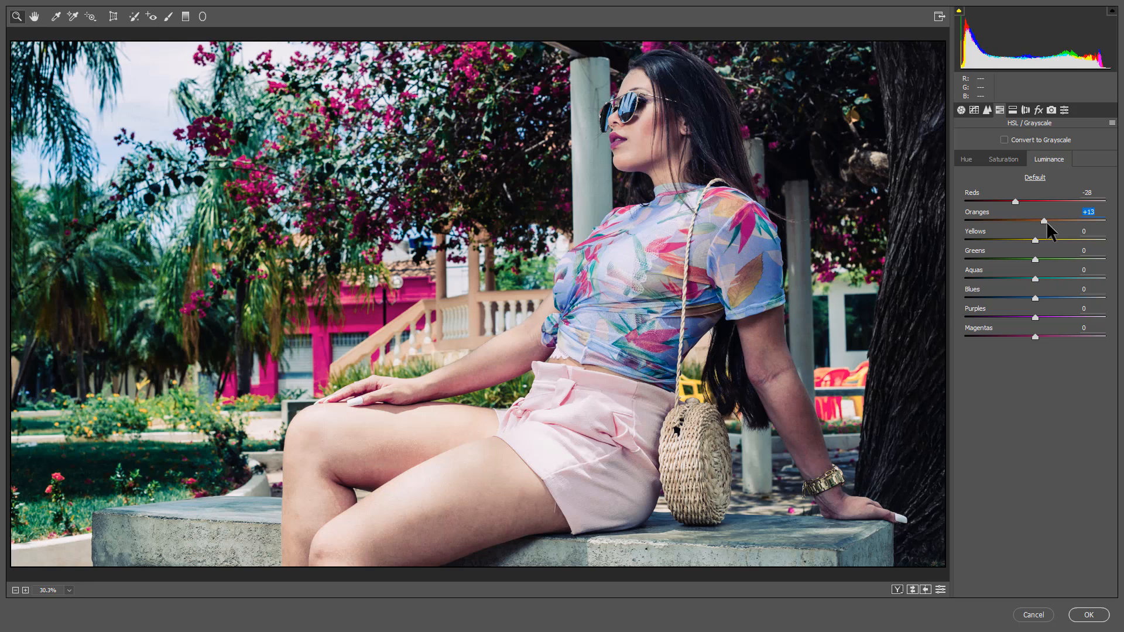
mouse_move(1035, 240)
left_mouse_down()
mouse_move(1065, 237)
mouse_move(1057, 237)
left_mouse_up()
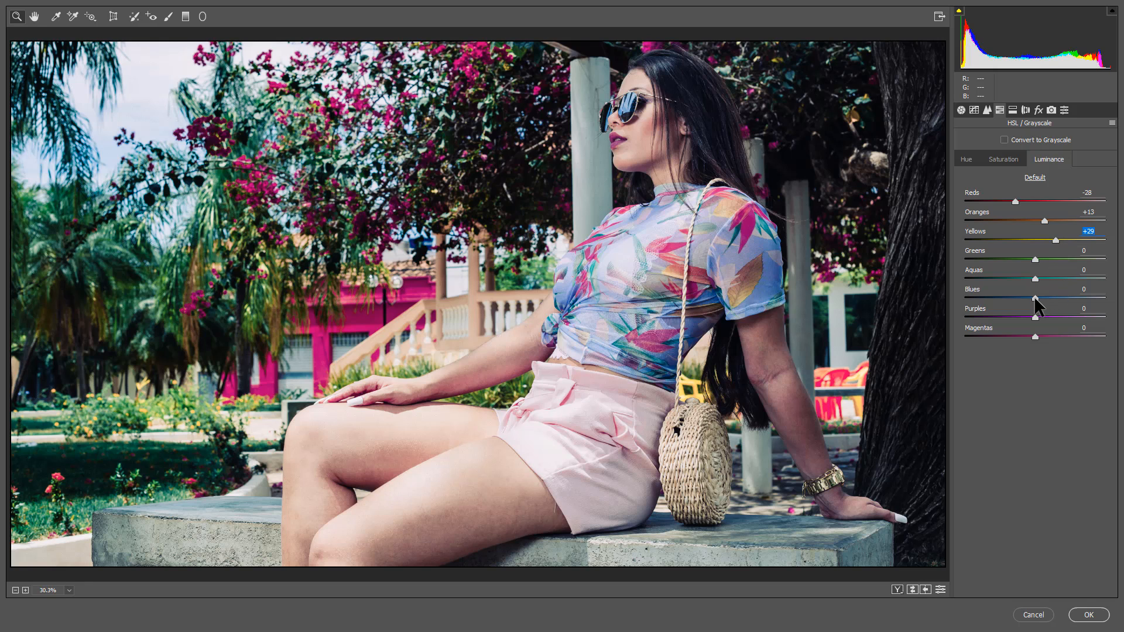
Darken the cool colours by setting HSL luminance to -24 for Blues and -67 for Purples, and strongly lowering Magentas.
left_click_drag(1035, 297, 1018, 297)
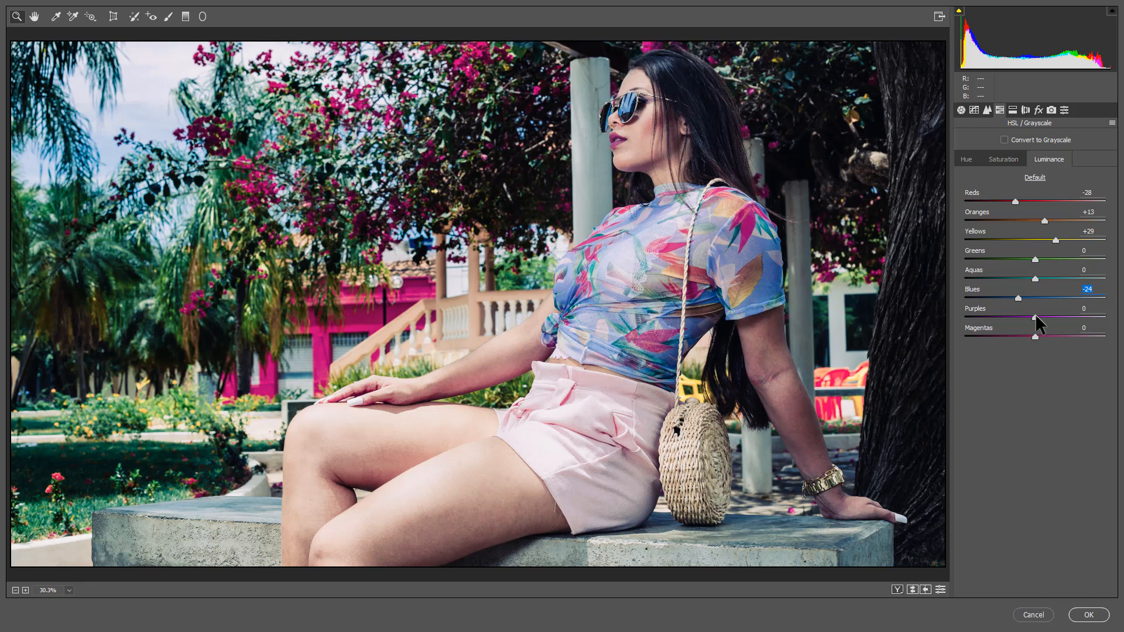
left_click_drag(1036, 317, 989, 313)
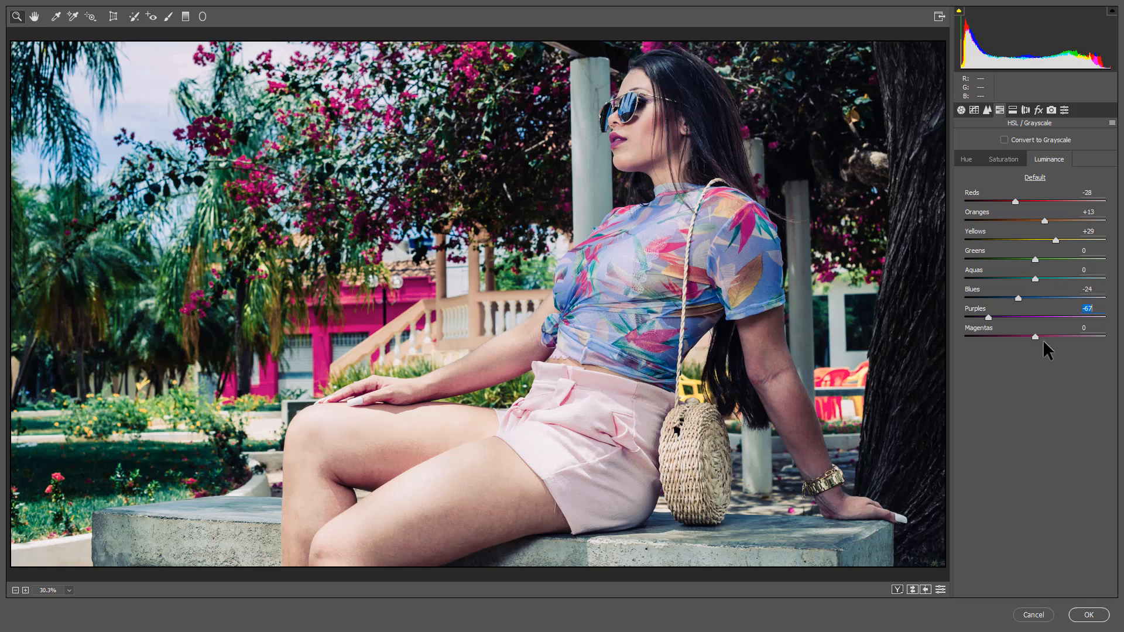
left_click_drag(1037, 336, 995, 333)
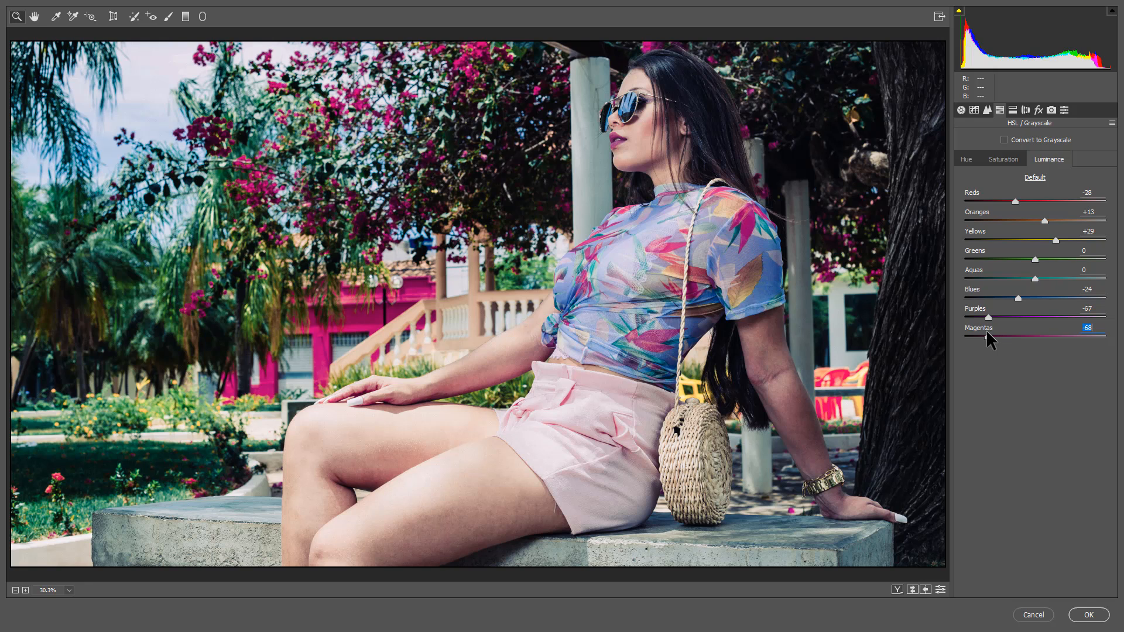
mouse_move(986, 329)
left_mouse_down()
mouse_move(1083, 344)
mouse_move(989, 347)
mouse_move(1109, 350)
mouse_move(992, 341)
left_mouse_up()
In Camera Calibration, set the Red Primary hue to +48 and saturation to -32, and the Green Primary hue to +92.
left_click(1052, 110)
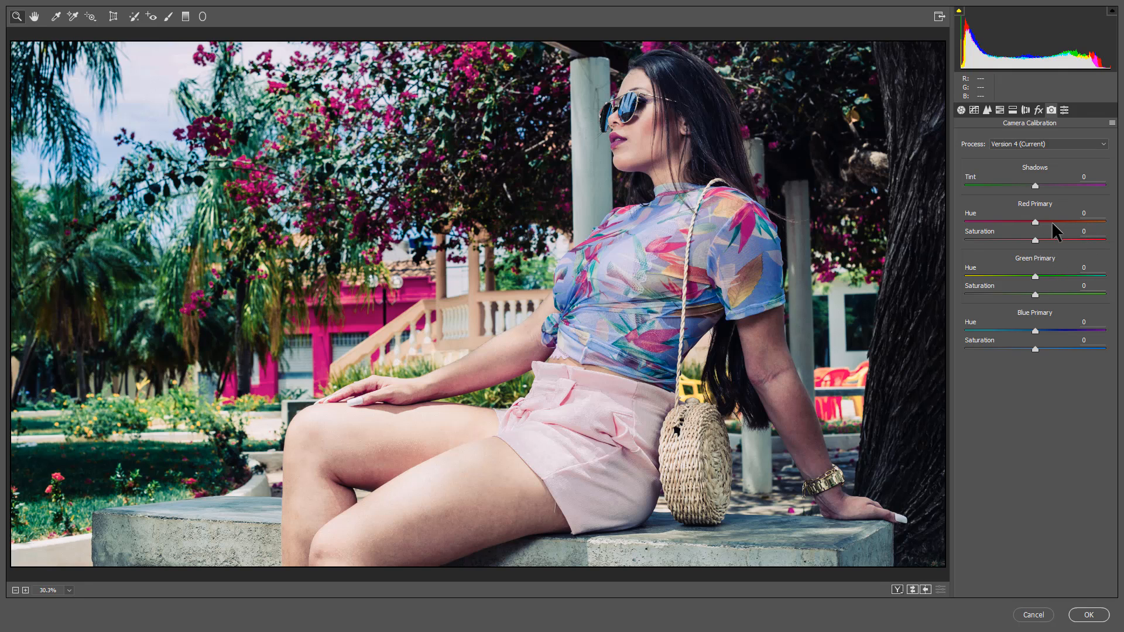
left_click_drag(1039, 222, 1013, 240)
left_click(1033, 240)
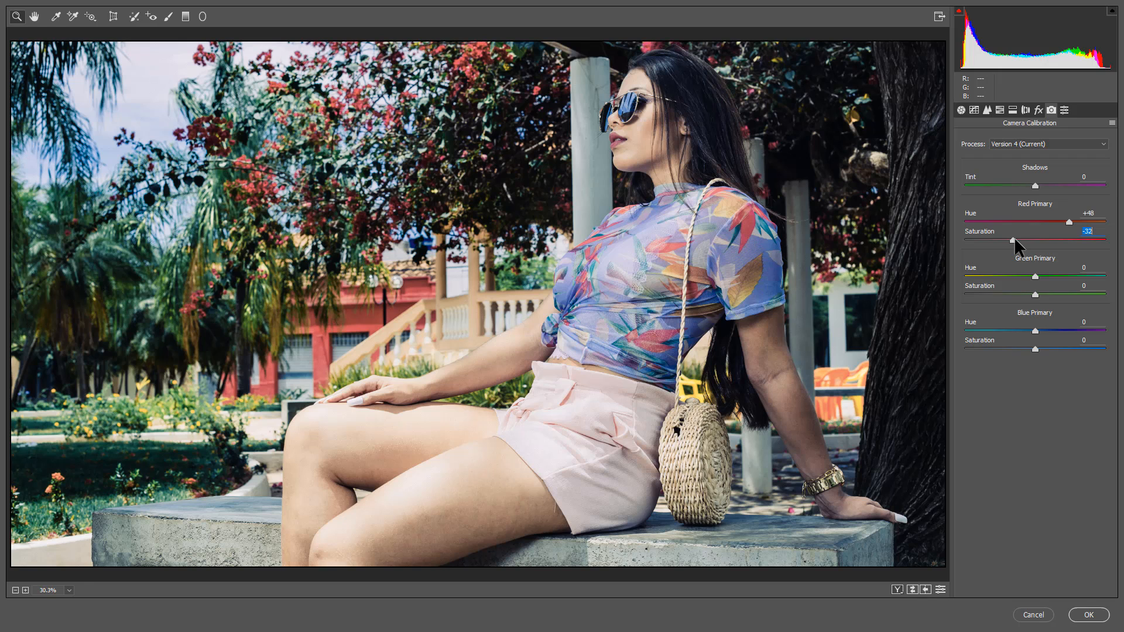
left_click(1036, 276)
left_click_drag(1036, 276, 1101, 277)
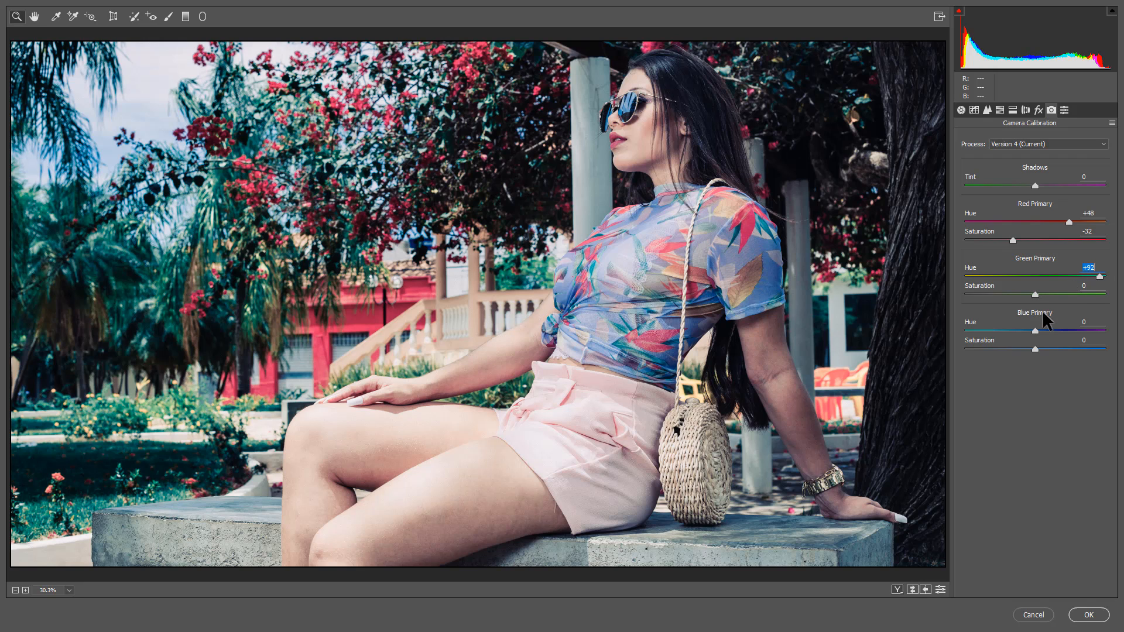
Set the Blue Primary hue to -8 and the Red Primary saturation to +7 in Camera Calibration.
left_click_drag(1034, 330, 1006, 331)
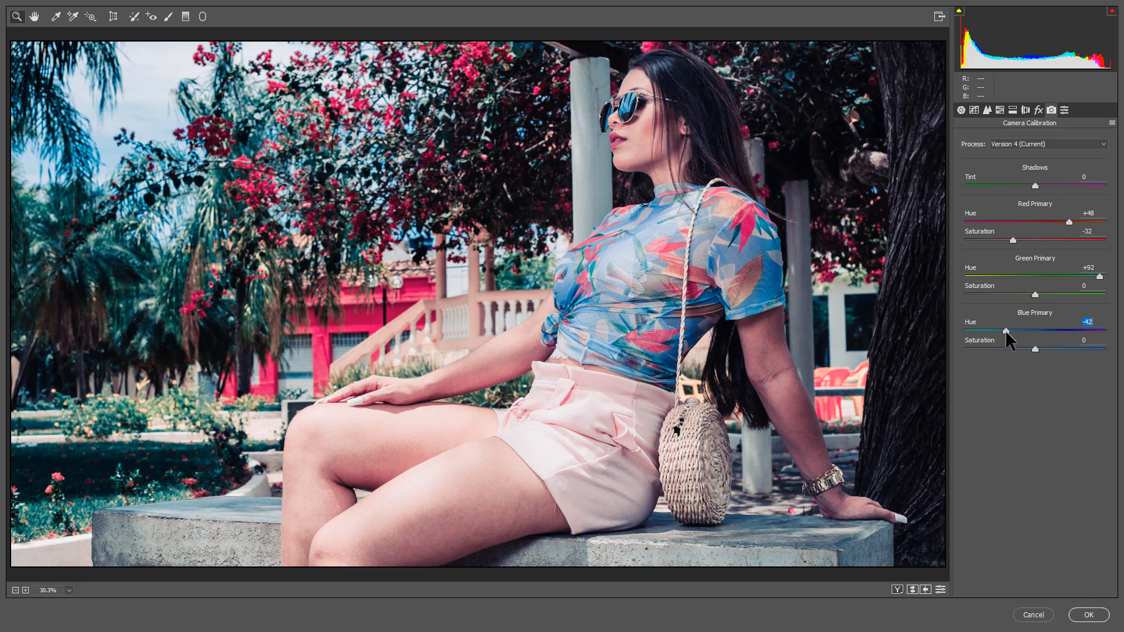
mouse_move(1034, 332)
left_mouse_down()
mouse_move(1086, 333)
mouse_move(986, 338)
mouse_move(1042, 339)
mouse_move(1023, 340)
left_mouse_up()
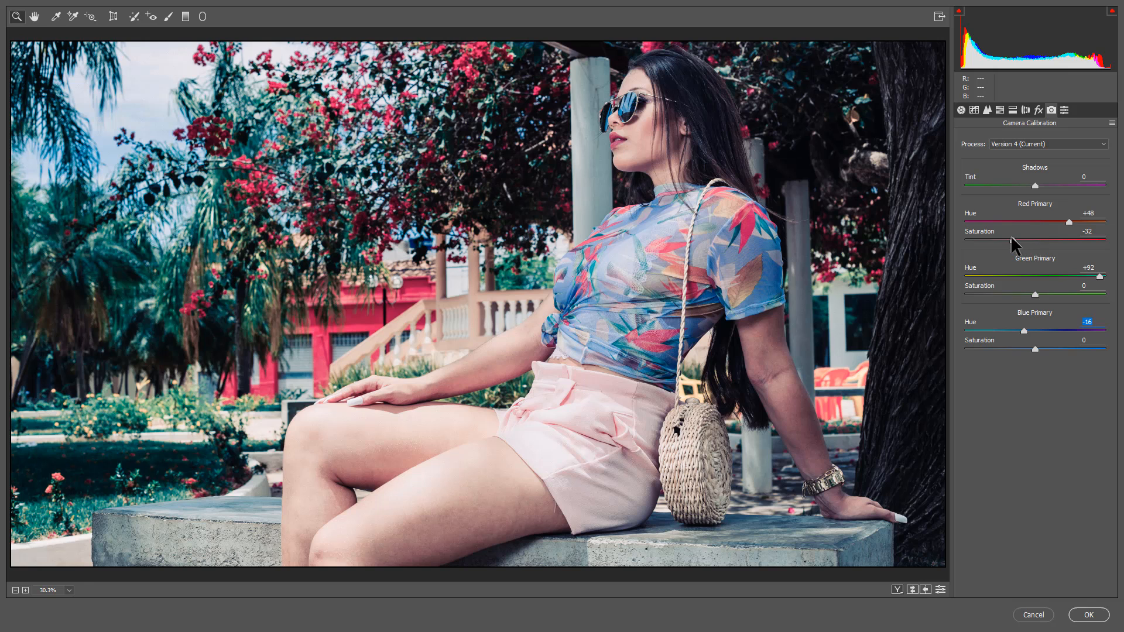
left_click_drag(1014, 240, 1041, 240)
mouse_move(1023, 331)
left_mouse_down()
mouse_move(1001, 333)
mouse_move(1031, 332)
left_mouse_up()
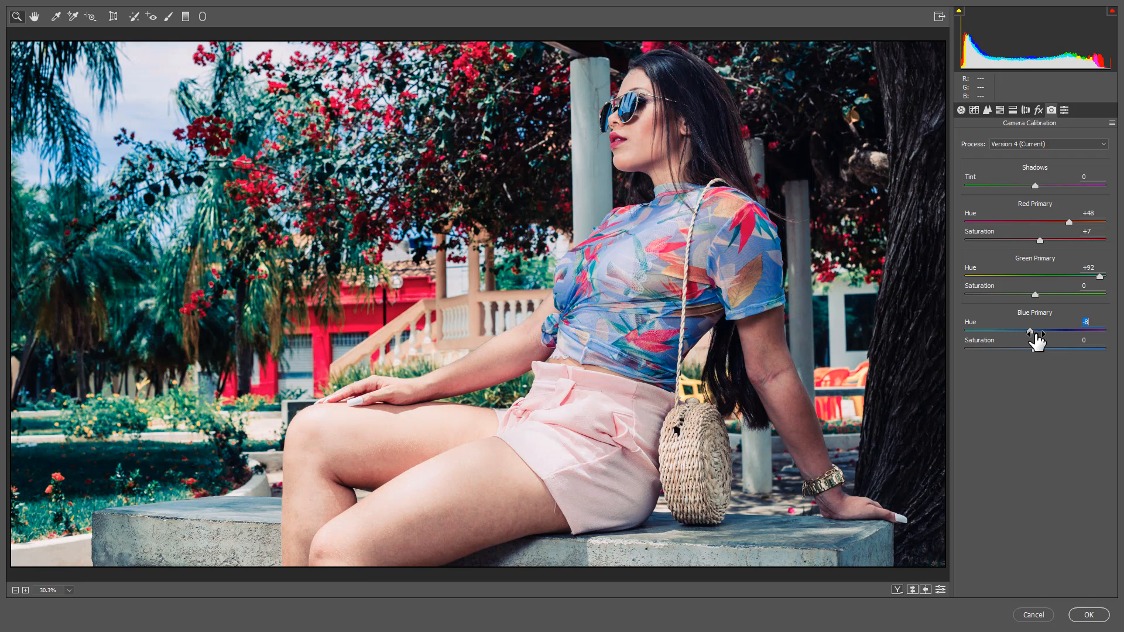
Compare the original and edited photo in the different before/after preview layouts, with the Basic adjustments open.
left_click(899, 590)
left_click(899, 589)
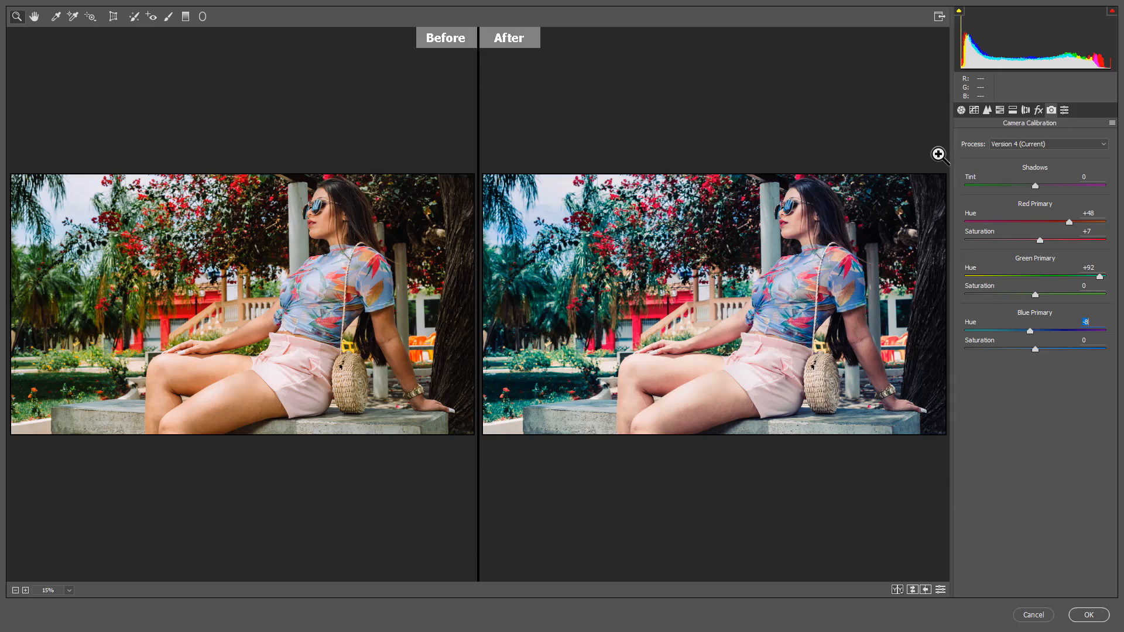
left_click(961, 110)
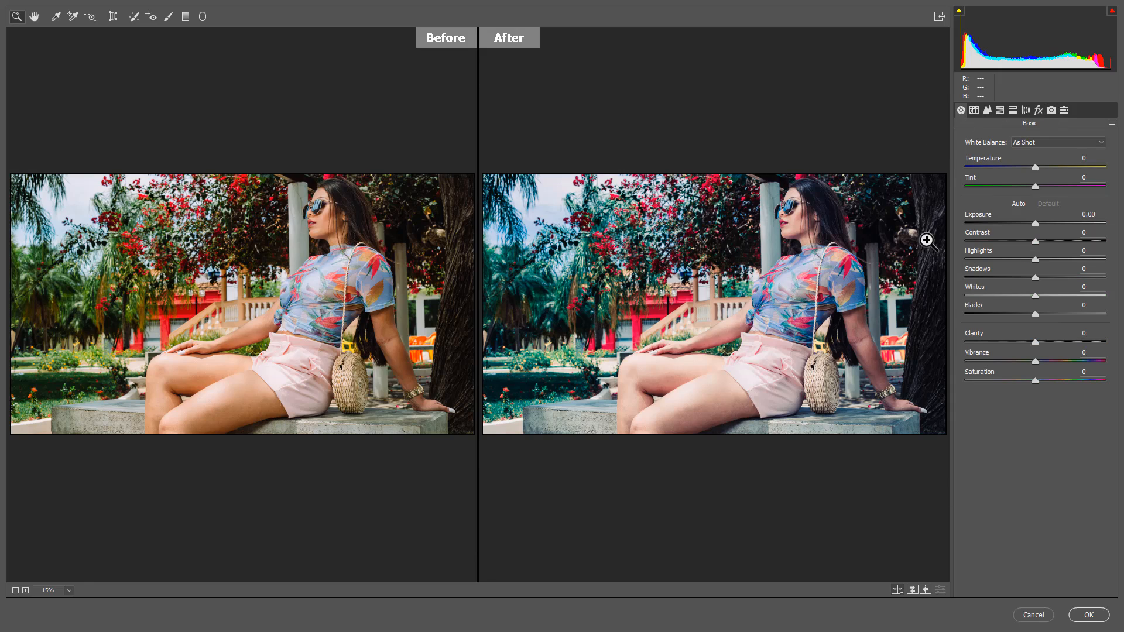
left_click(898, 589)
left_click(897, 588)
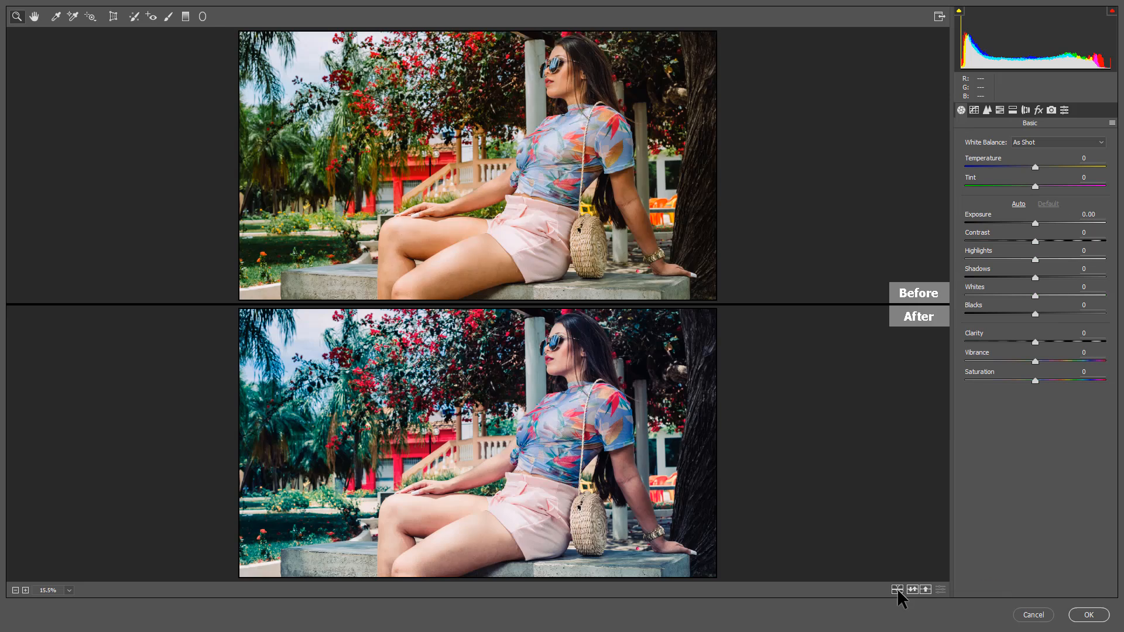
left_click(897, 589)
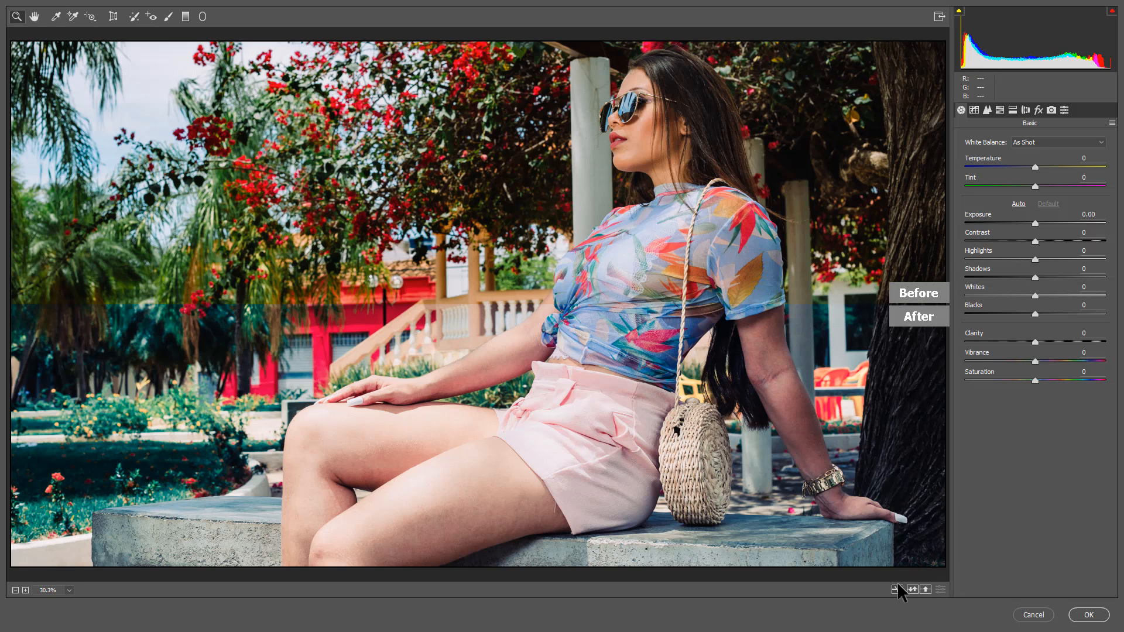
Return to the single edited preview and set Contrast to -36, Highlights to +12 and Blacks to -33 in the Basic adjustments.
left_click(897, 587)
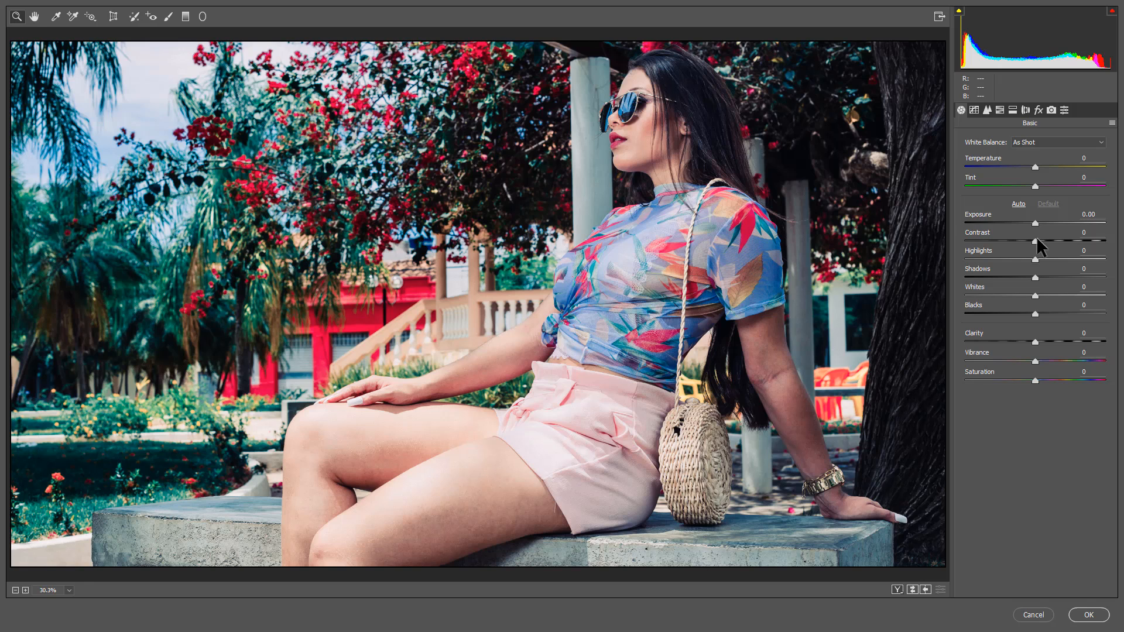
mouse_move(1036, 239)
left_mouse_down()
mouse_move(993, 243)
mouse_move(1056, 258)
mouse_move(1045, 256)
left_mouse_up()
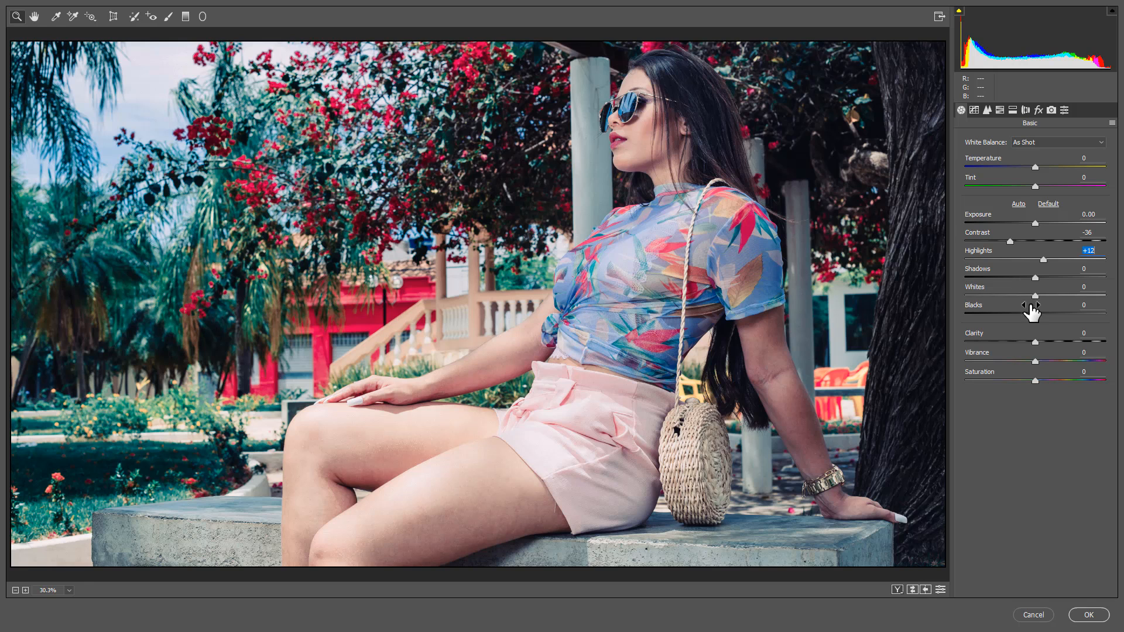
left_click_drag(1034, 312, 1012, 312)
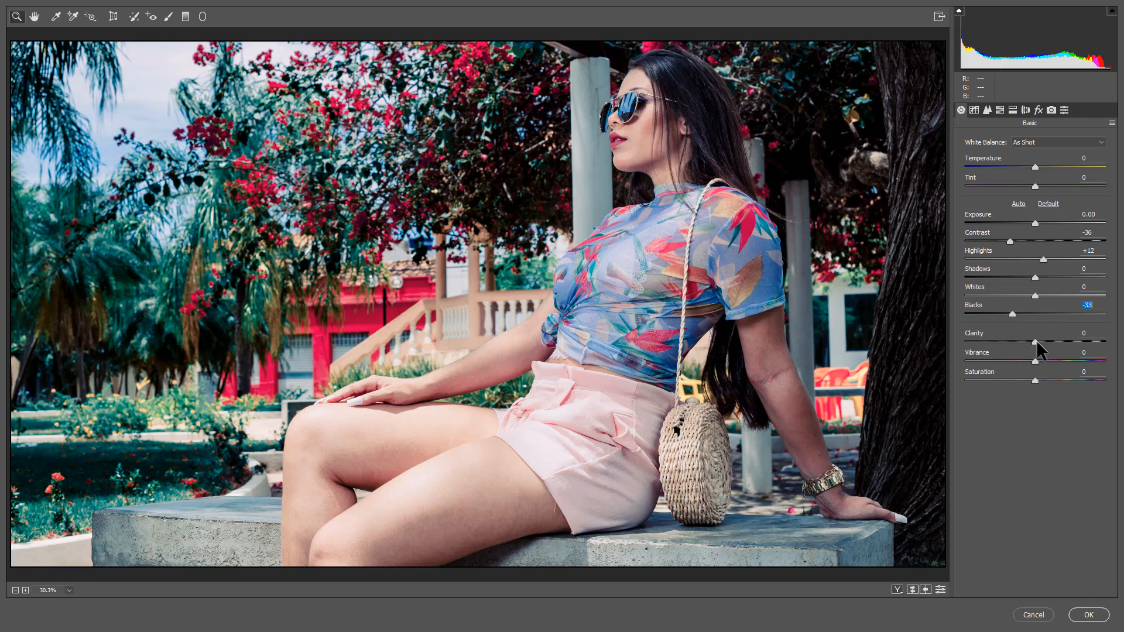
Set Clarity to +18, Vibrance to -4 and Saturation to +3, then apply the edit after a side-by-side before/after check.
mouse_move(1037, 341)
left_mouse_down()
mouse_move(1058, 341)
mouse_move(1042, 360)
mouse_move(1071, 358)
mouse_move(1008, 362)
mouse_move(1049, 359)
mouse_move(1020, 358)
mouse_move(1032, 358)
left_mouse_up()
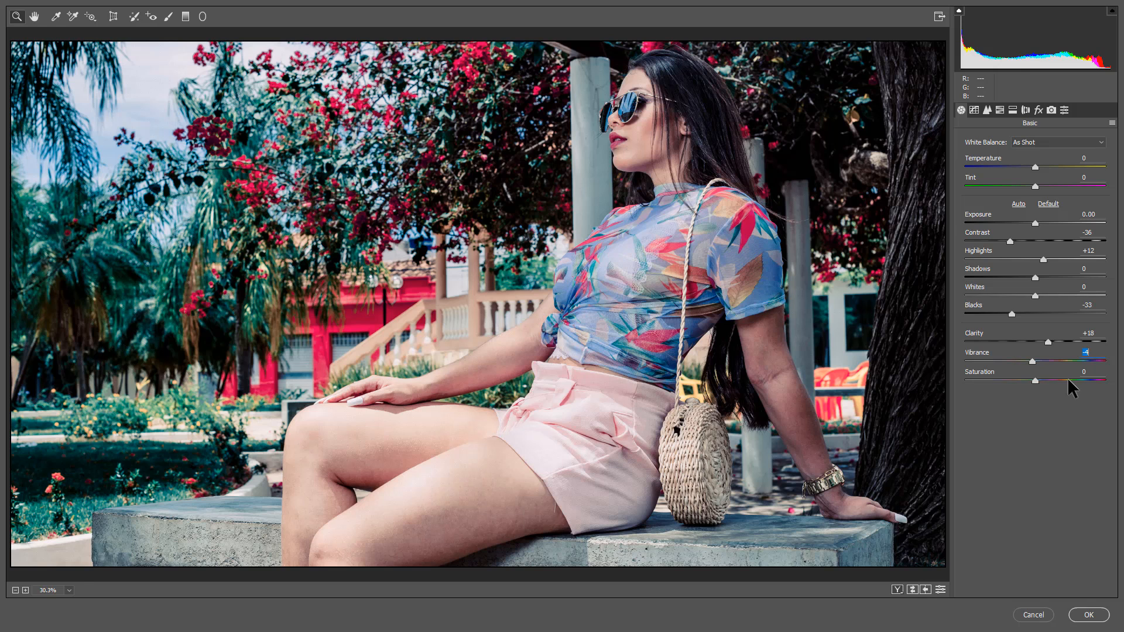
mouse_move(1036, 381)
left_mouse_down()
mouse_move(1065, 381)
mouse_move(1036, 381)
left_mouse_up()
left_click(894, 591)
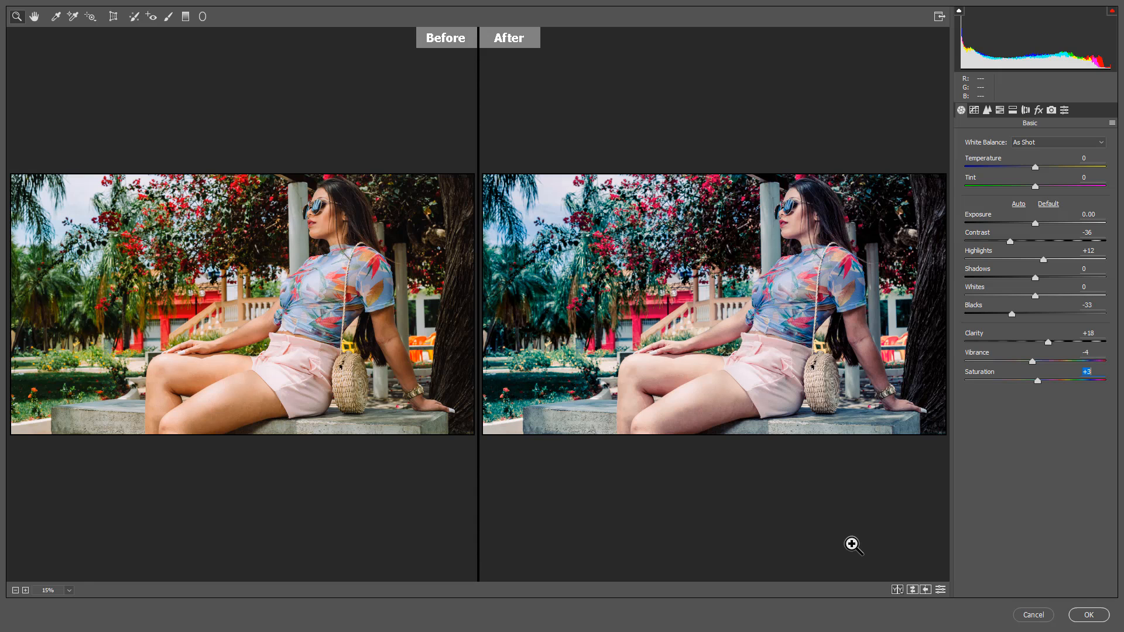
left_click(1087, 614)
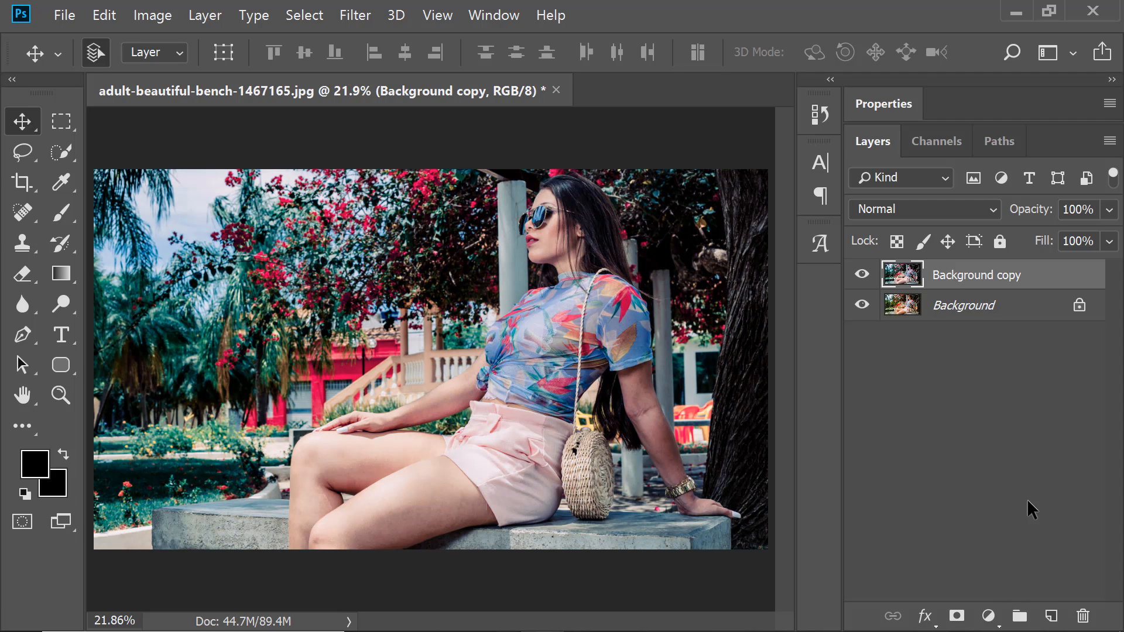
Add a Brightness/Contrast adjustment layer above the Background copy, slightly lowering the contrast and slightly raising the brightness.
left_click(989, 620)
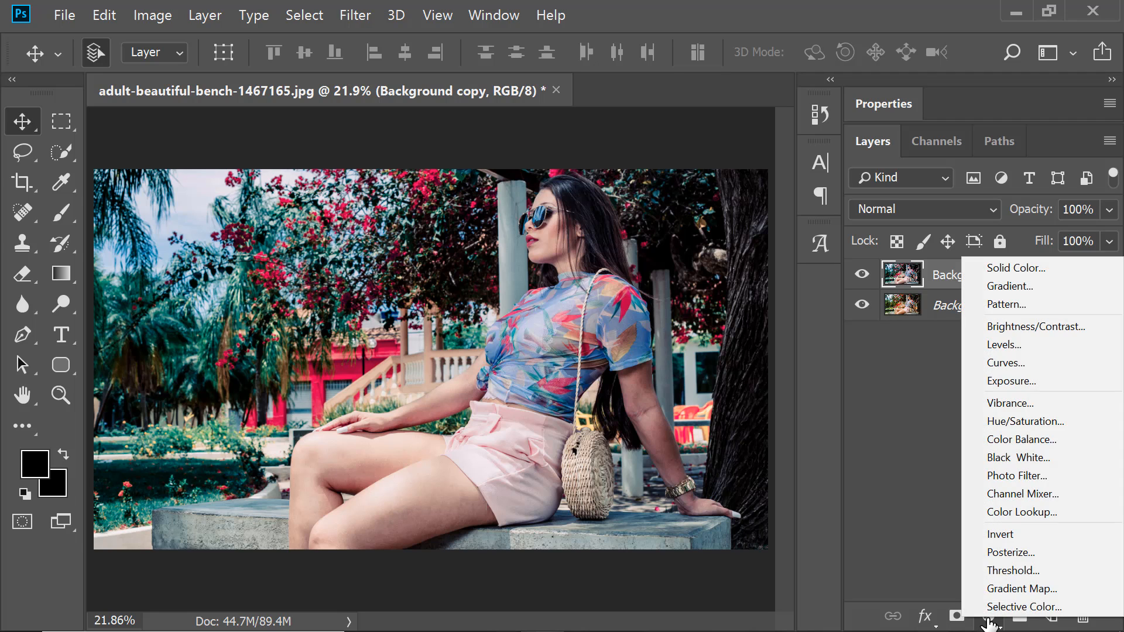
left_click(1012, 328)
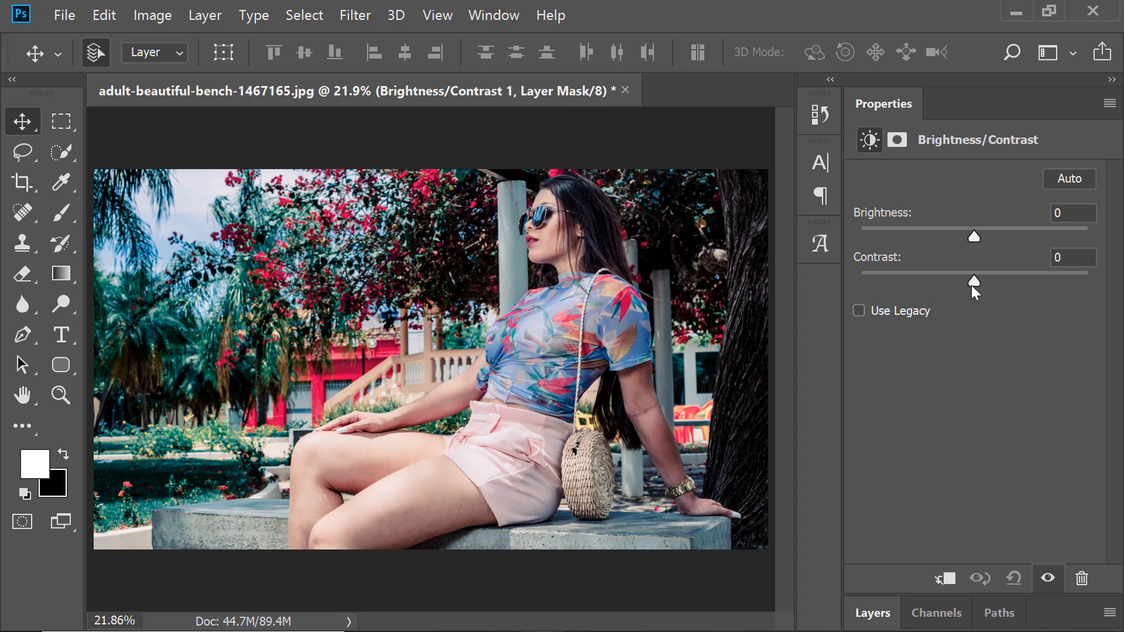
mouse_move(972, 285)
left_mouse_down()
mouse_move(954, 285)
mouse_move(1011, 276)
mouse_move(963, 279)
left_mouse_up()
mouse_move(972, 237)
left_mouse_down()
mouse_move(989, 238)
mouse_move(979, 238)
left_mouse_up()
left_click(878, 613)
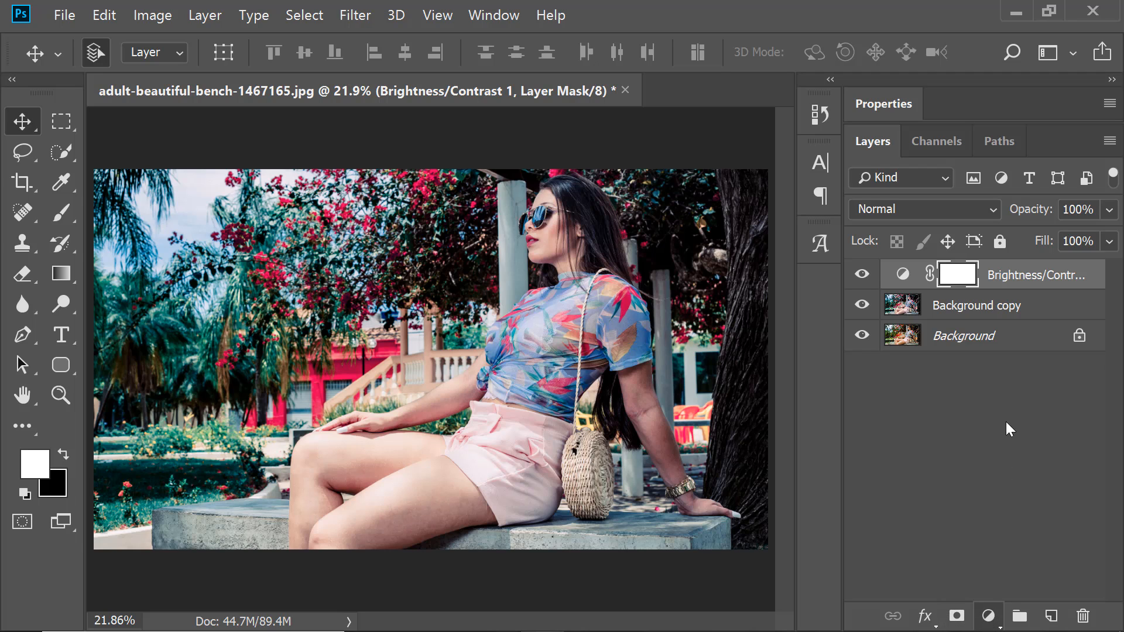
Add a Gradient Map adjustment layer on top using the purple-to-orange preset gradient.
left_click(989, 616)
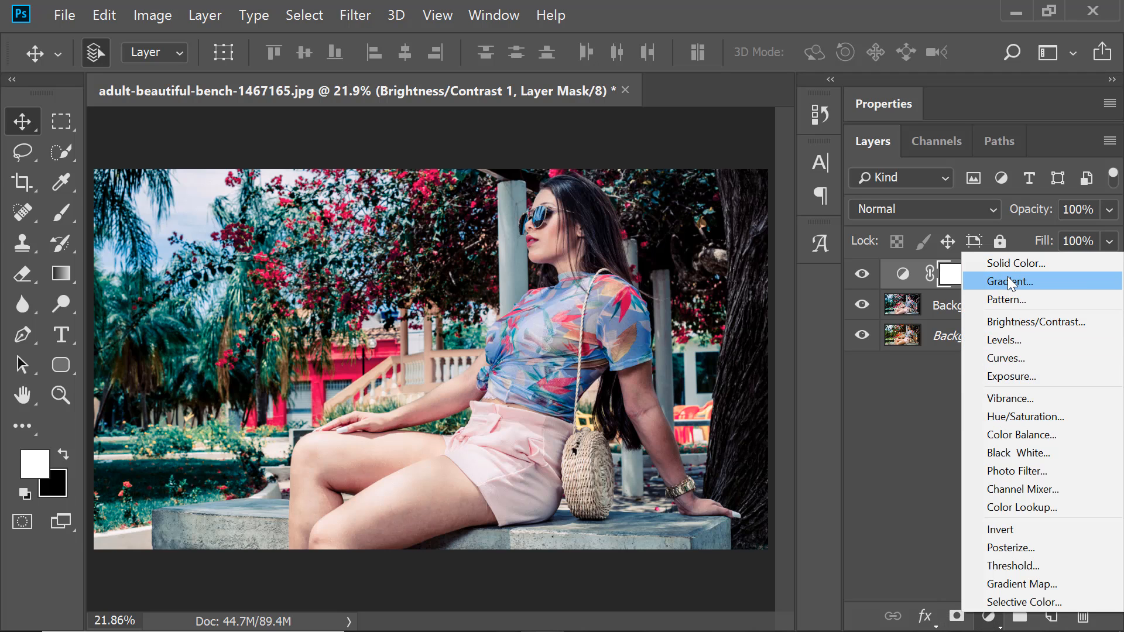
left_click(1069, 581)
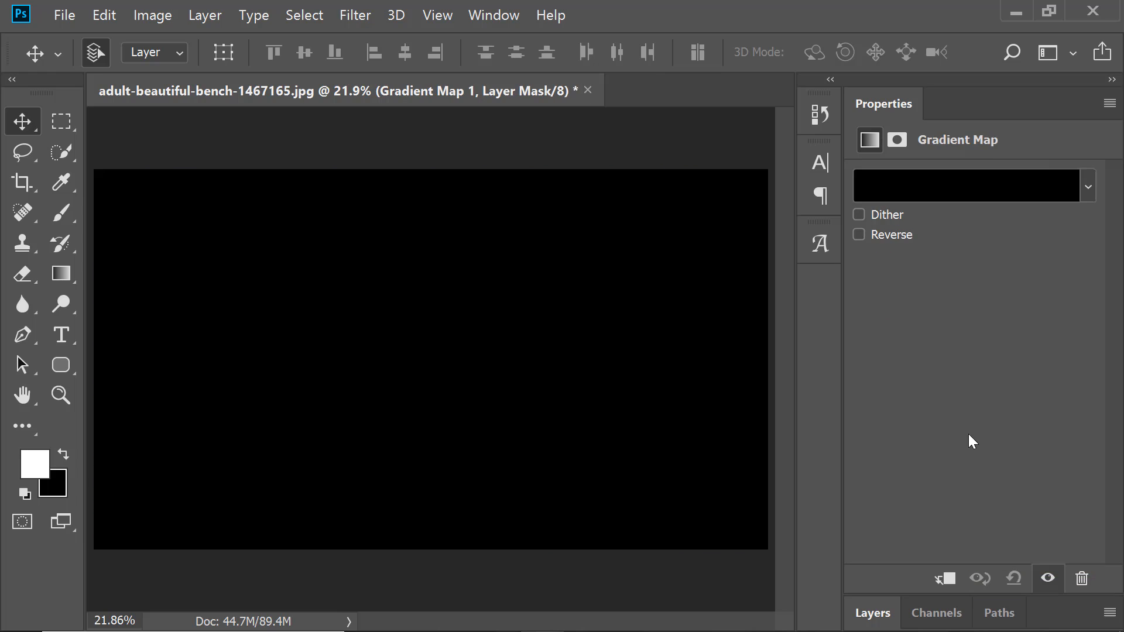
left_click(916, 192)
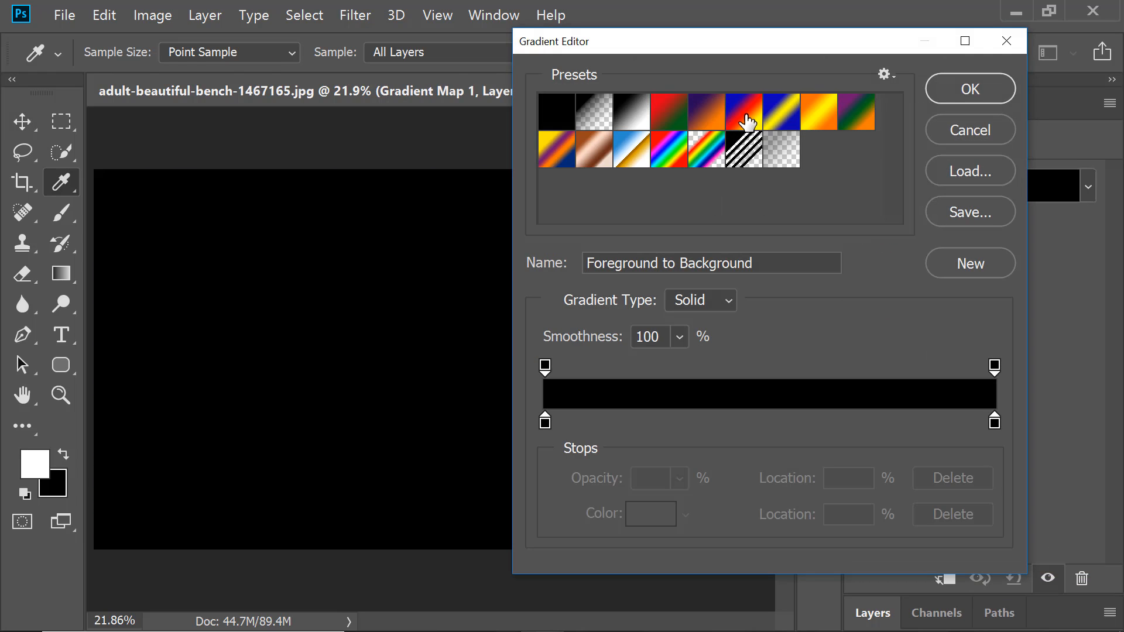
left_click(710, 115)
left_click(937, 88)
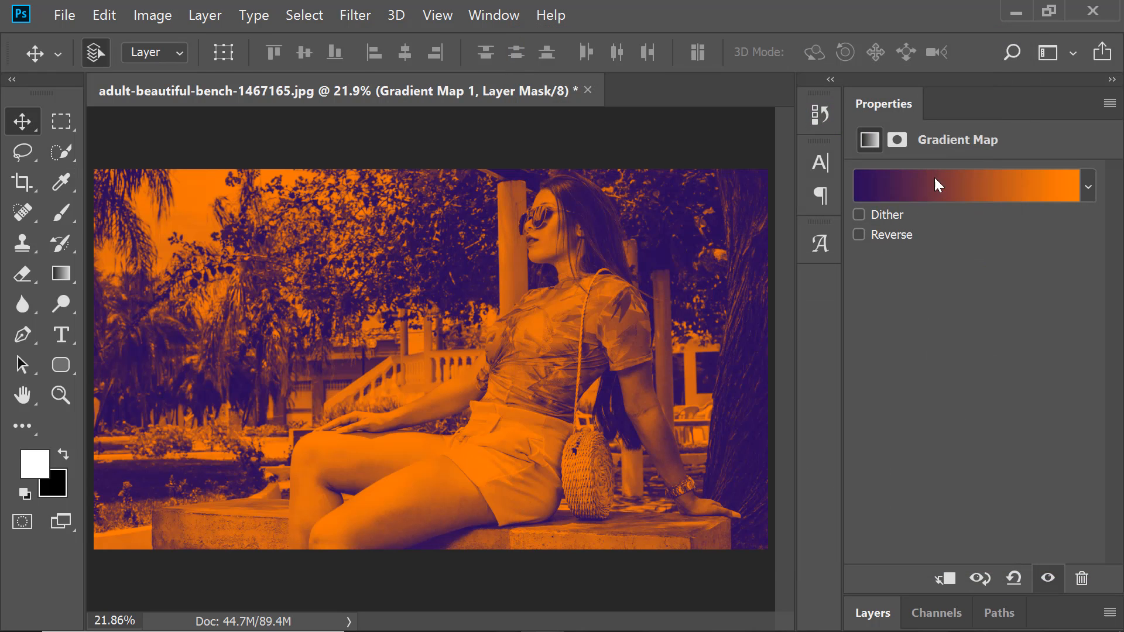
Blend the Gradient Map layer in Soft Light at 14% opacity and compare the photo with and without it.
left_click(872, 613)
left_click(896, 210)
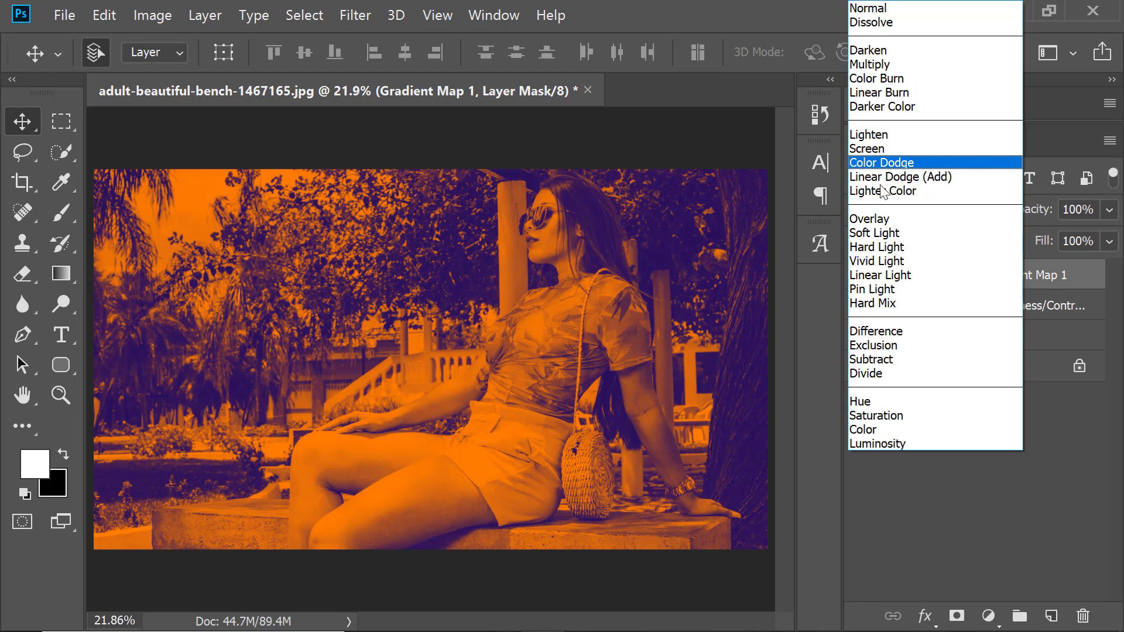
left_click(879, 234)
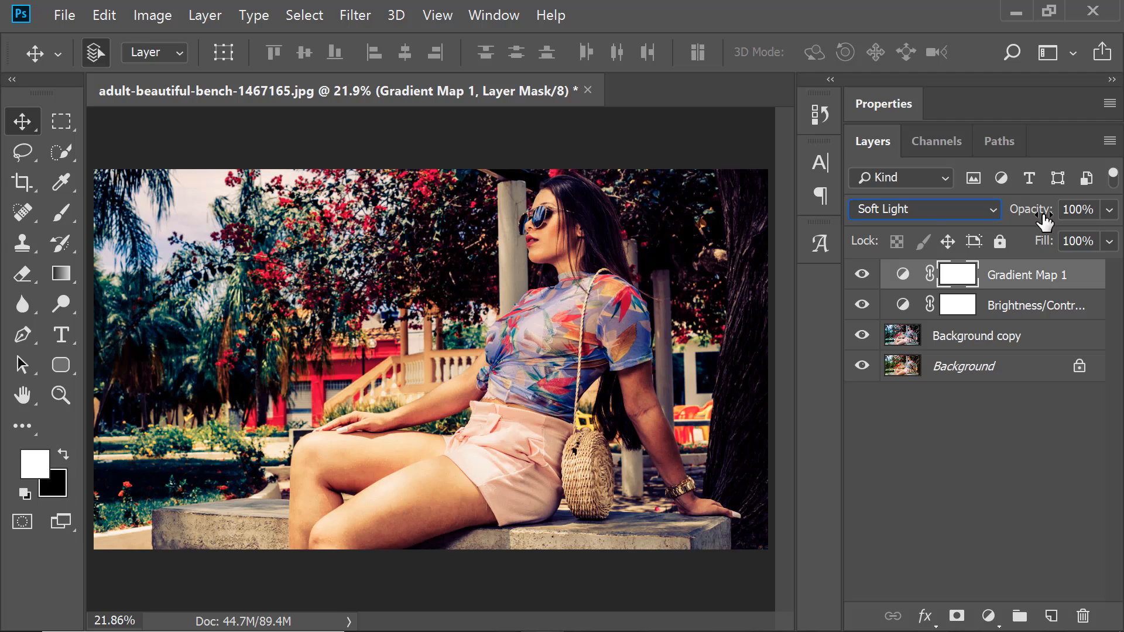
left_click_drag(1109, 210, 1014, 235)
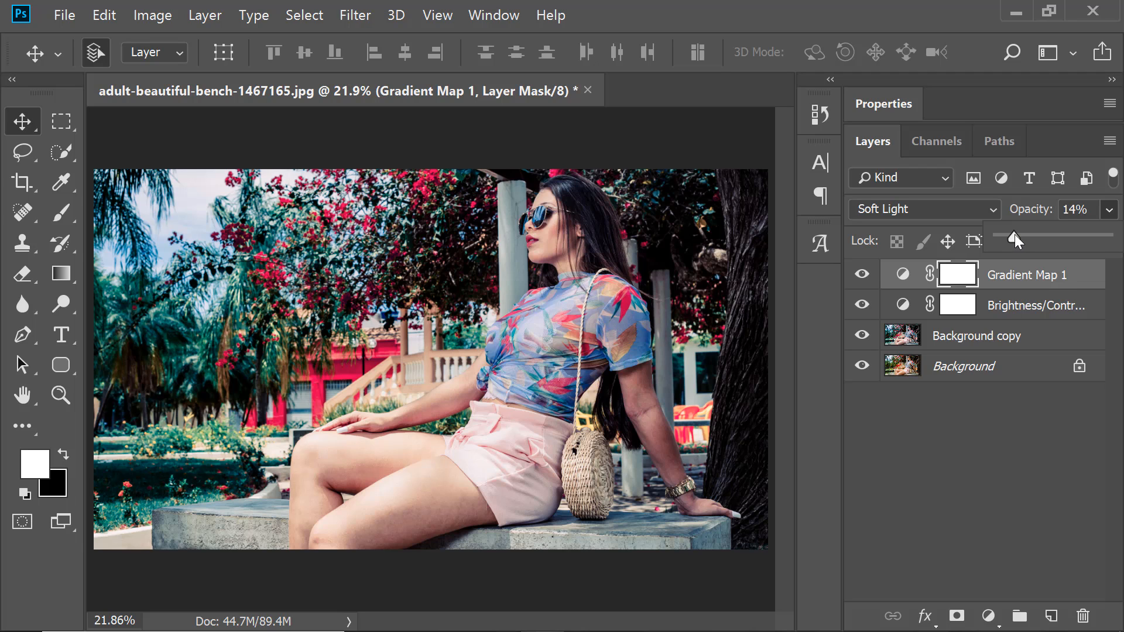
left_click(868, 275)
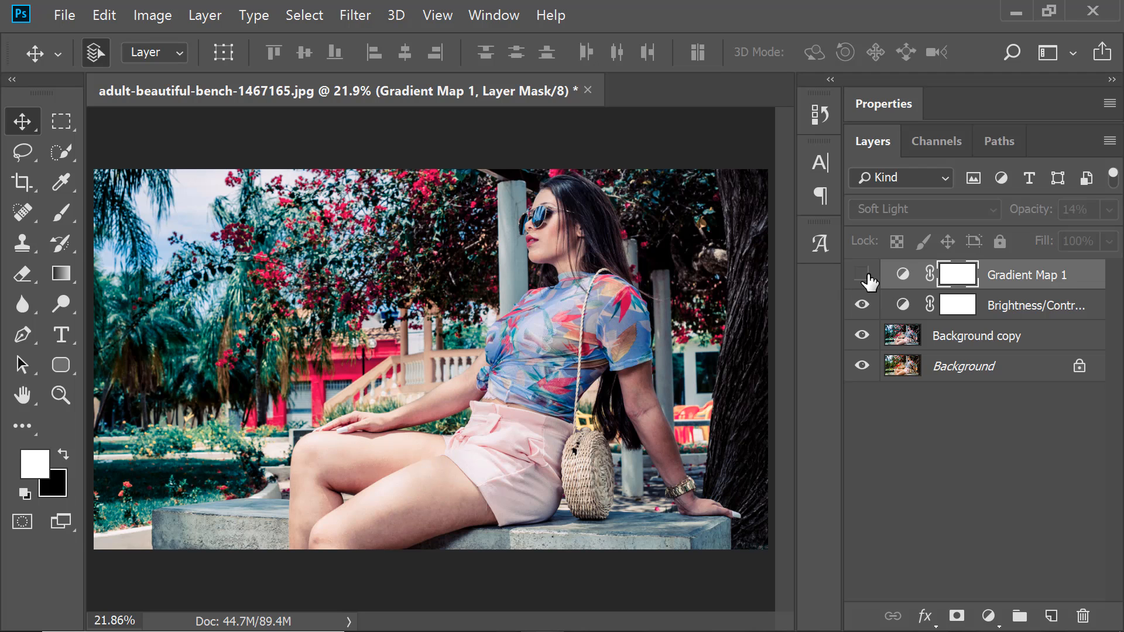
left_click(868, 275)
left_click(862, 275)
left_click(862, 275)
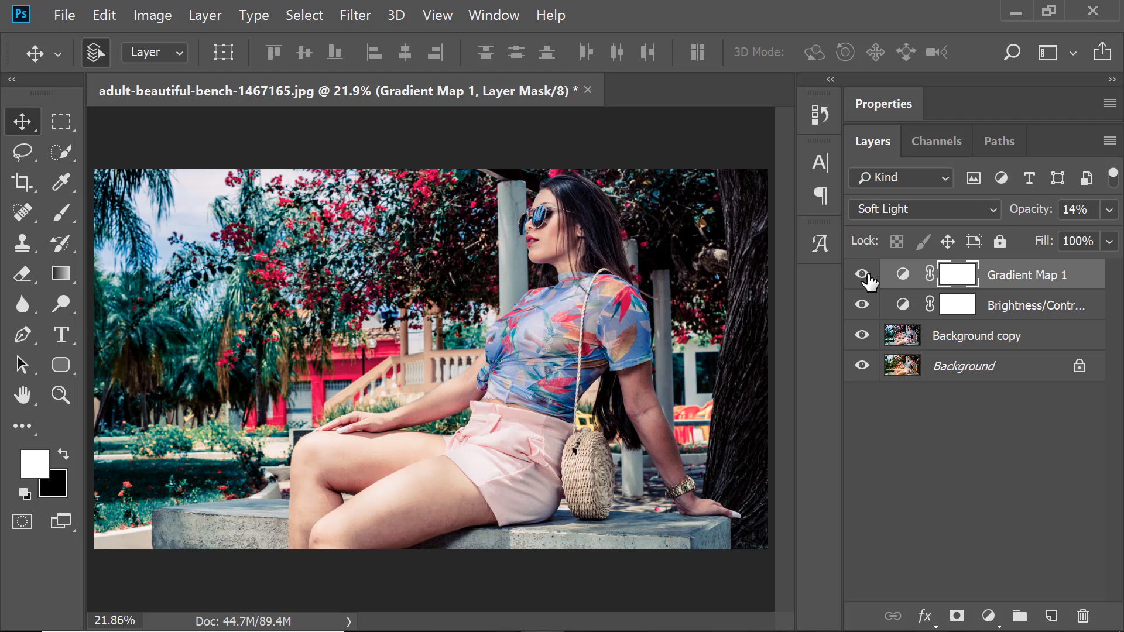
Add a Solid Color fill layer in dark teal blue #005567 above the Gradient Map layer.
left_click(989, 616)
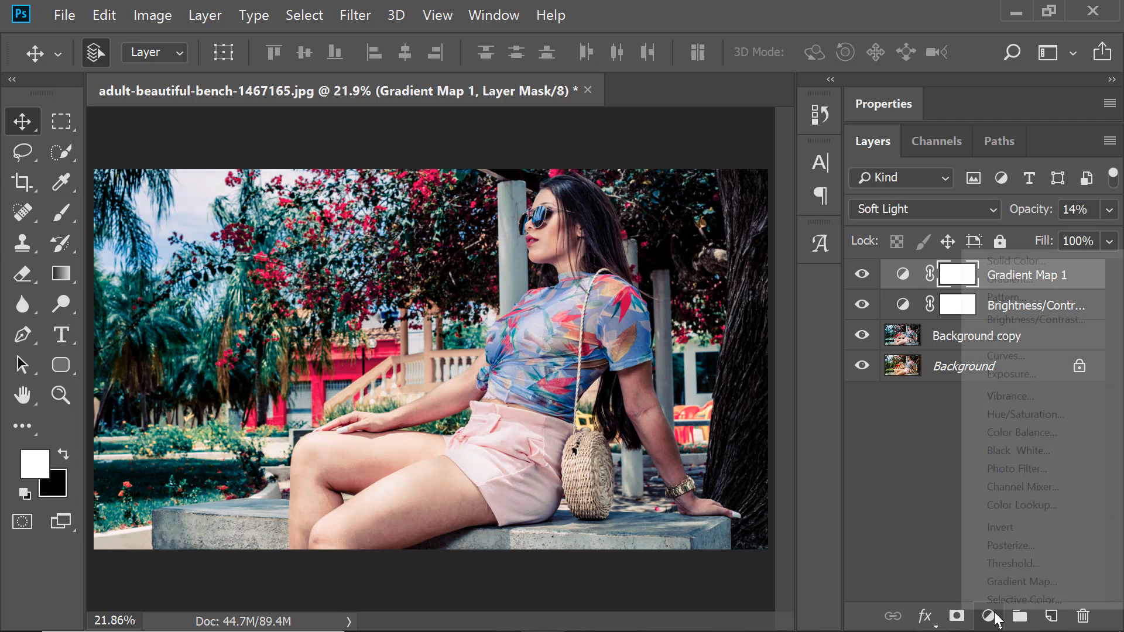
left_click(1017, 263)
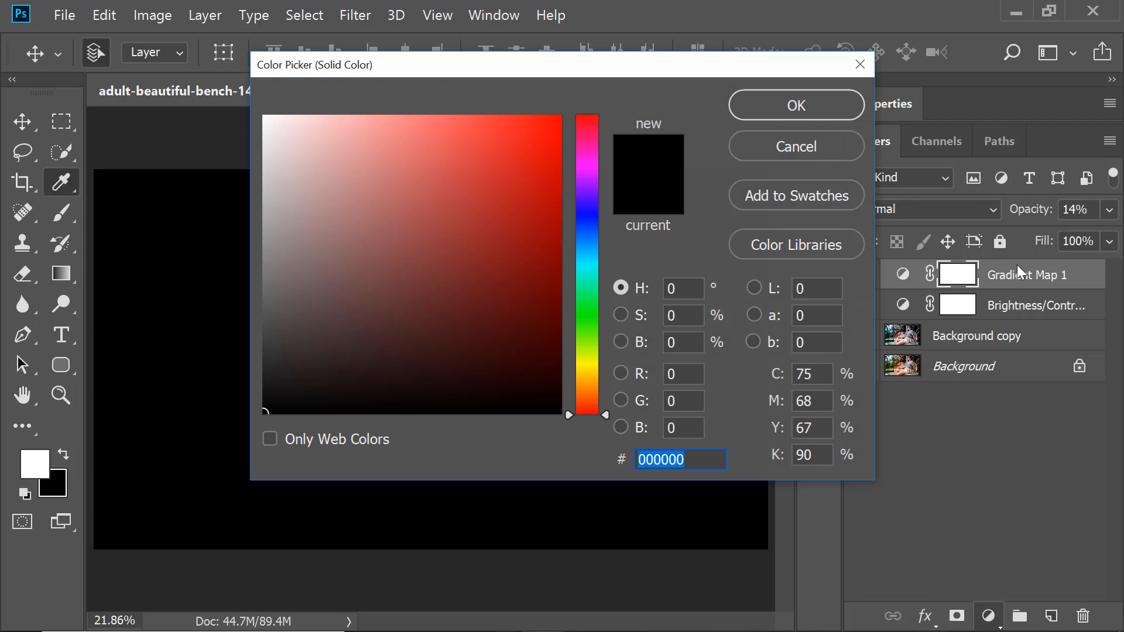
mouse_move(596, 209)
left_mouse_down()
mouse_move(589, 258)
mouse_move(552, 271)
mouse_move(559, 293)
left_mouse_up()
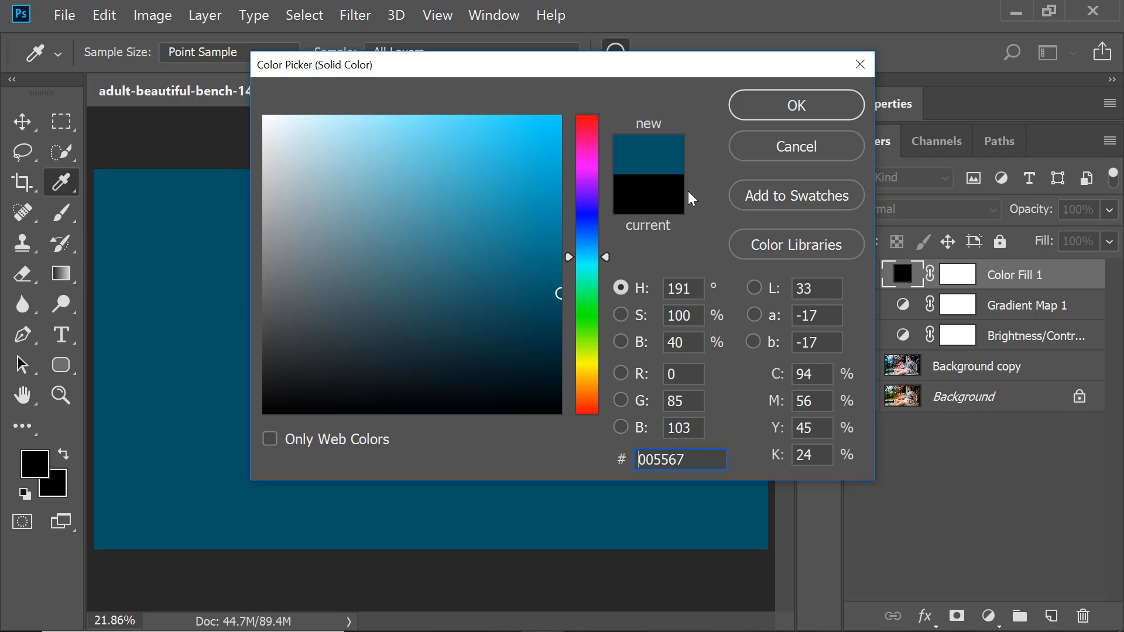
left_click(784, 108)
Set the color fill layer's blend mode to Exclusion and its opacity to 20%.
left_click(892, 208)
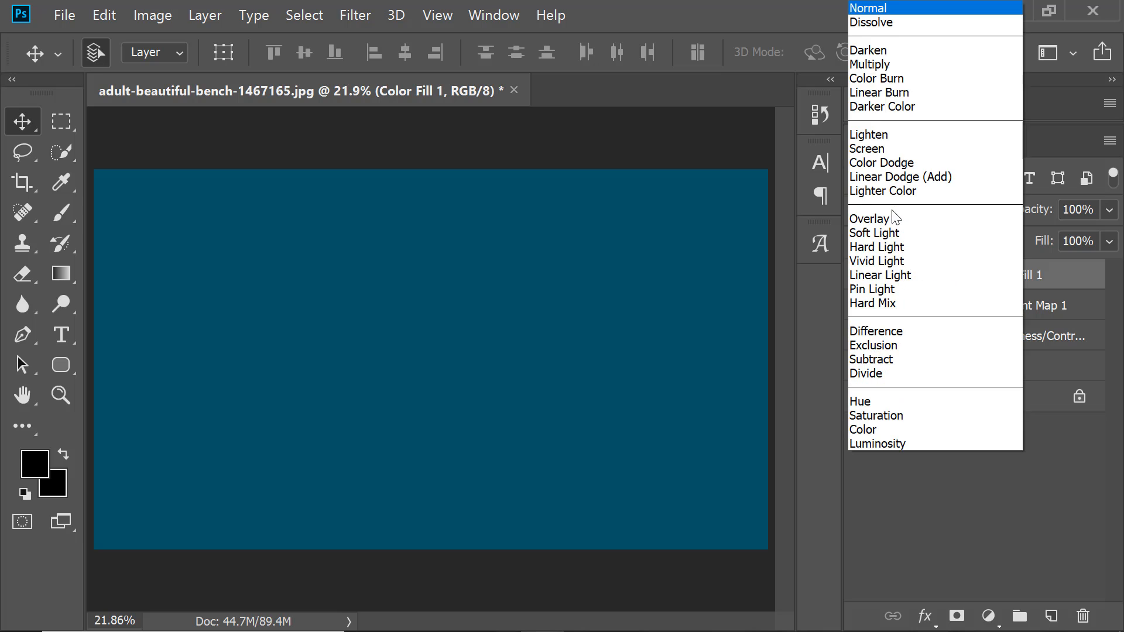
left_click(894, 346)
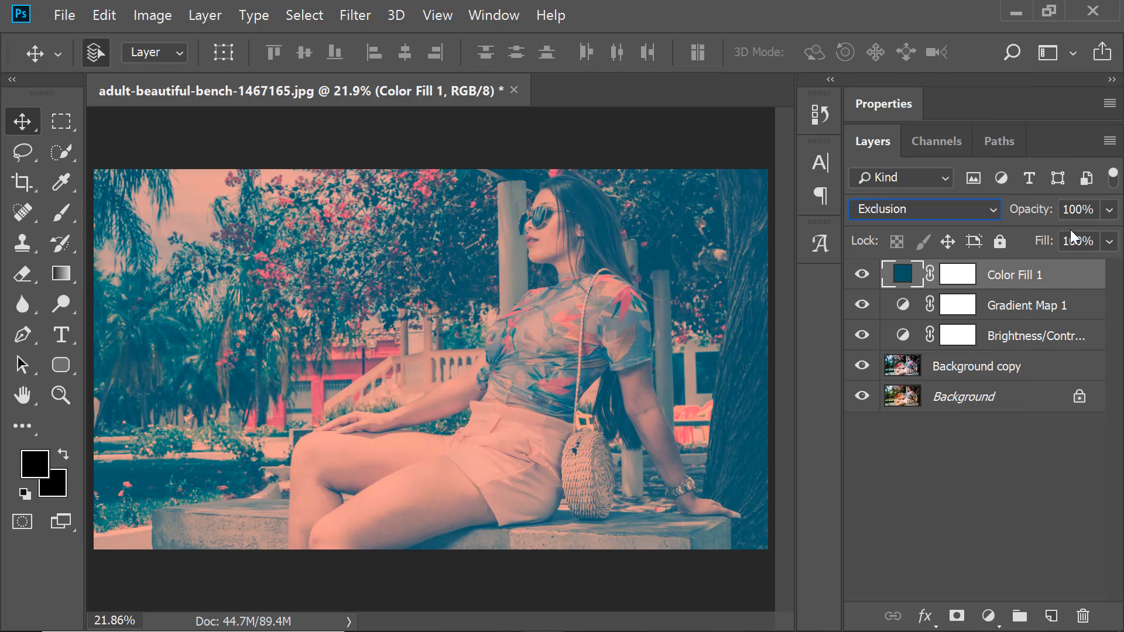
left_click(1109, 210)
left_click_drag(1002, 237, 1020, 238)
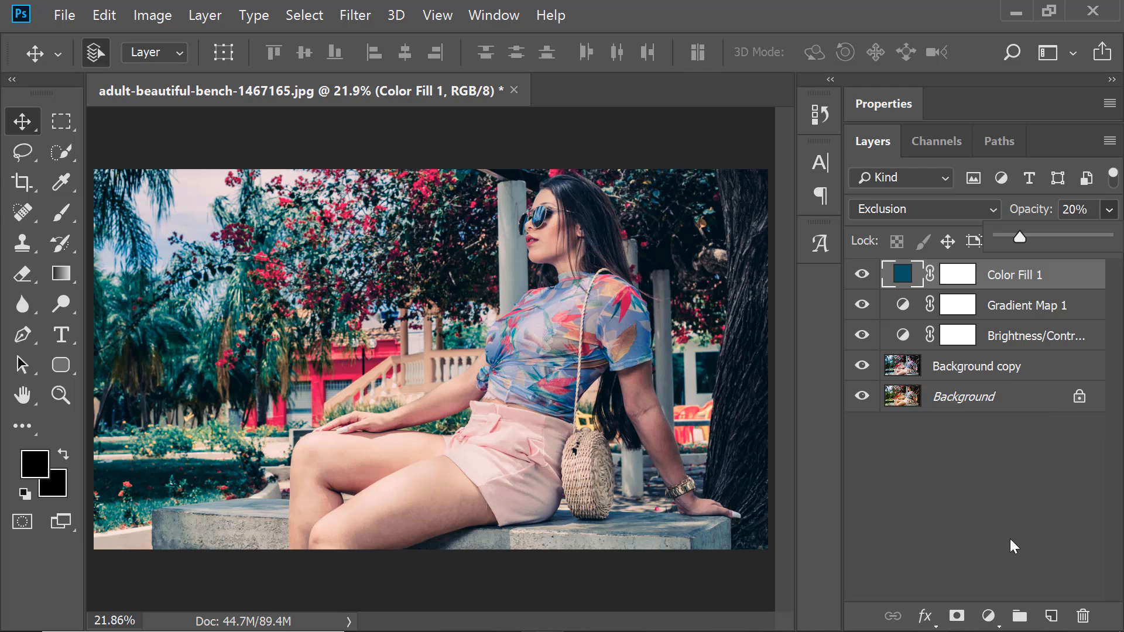
Group all layers from the color fill down to the Background copy.
left_click(997, 283)
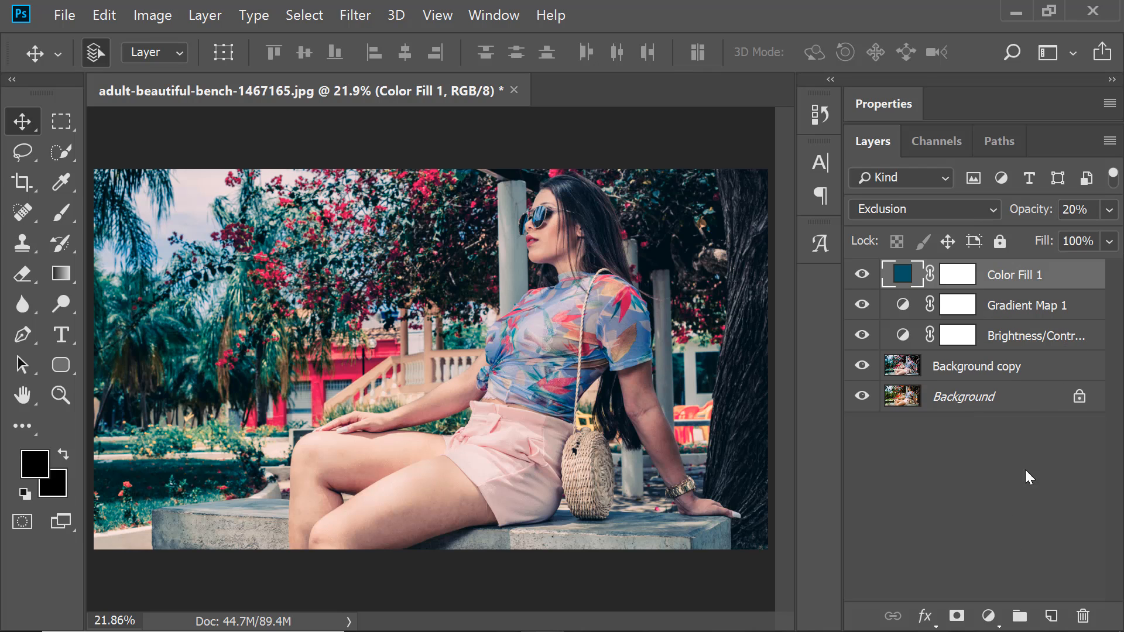
left_click(953, 367, "shift")
key("ctrl+g")
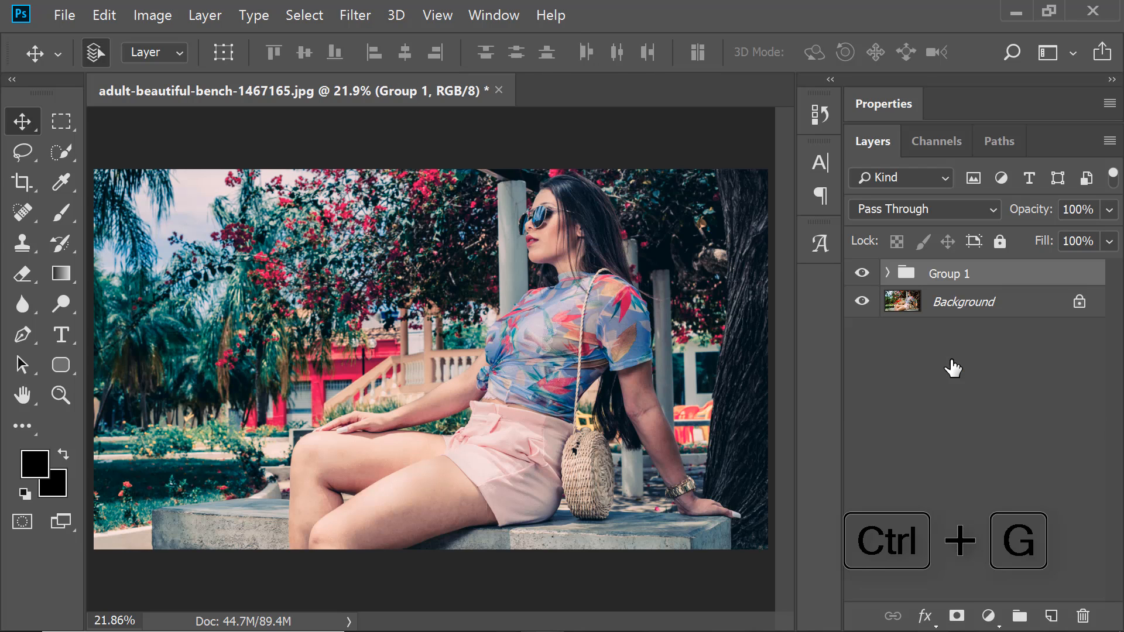
Stamp all visible layers onto a new top layer and hide the layer group beneath it, comparing the result with the original.
key("ctrl+shift+alt+e")
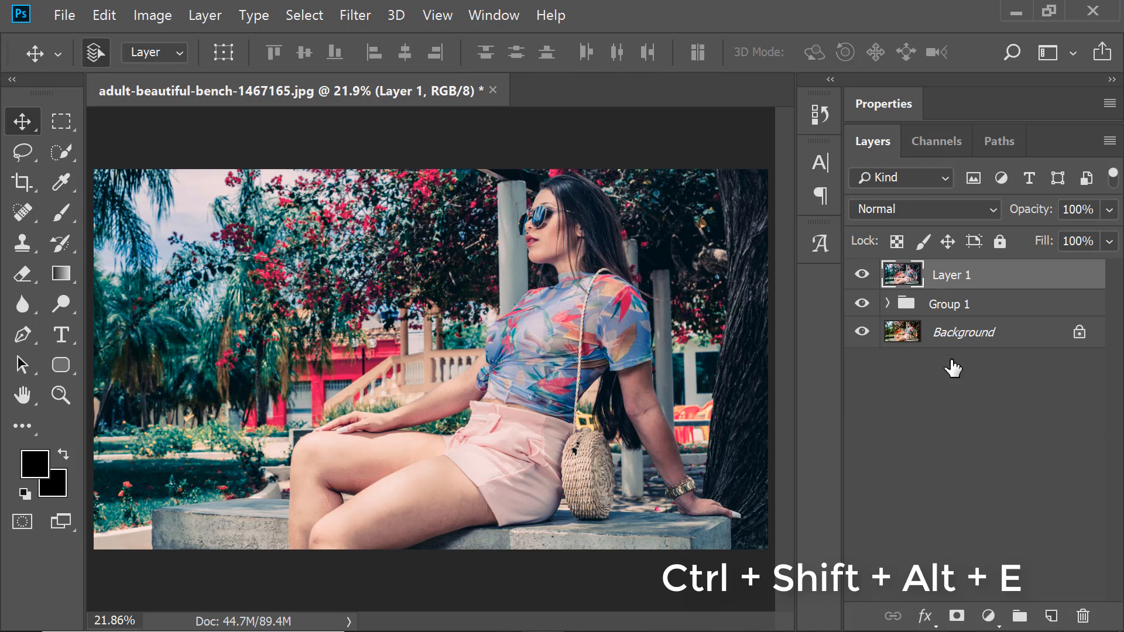
left_click(861, 304)
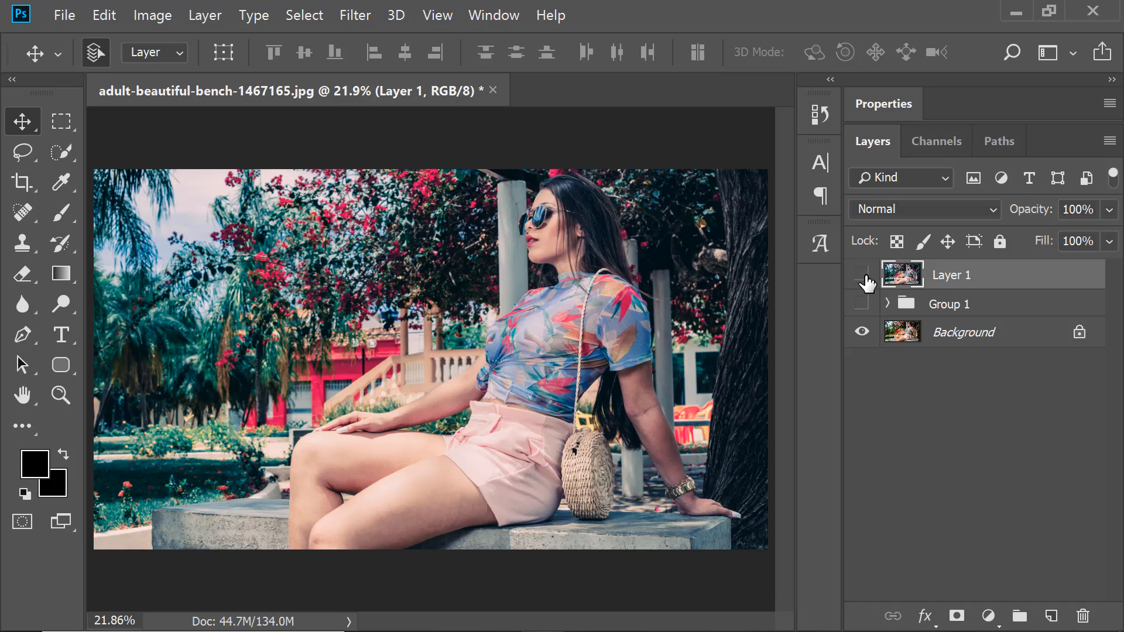
left_click(862, 275)
left_click(862, 274)
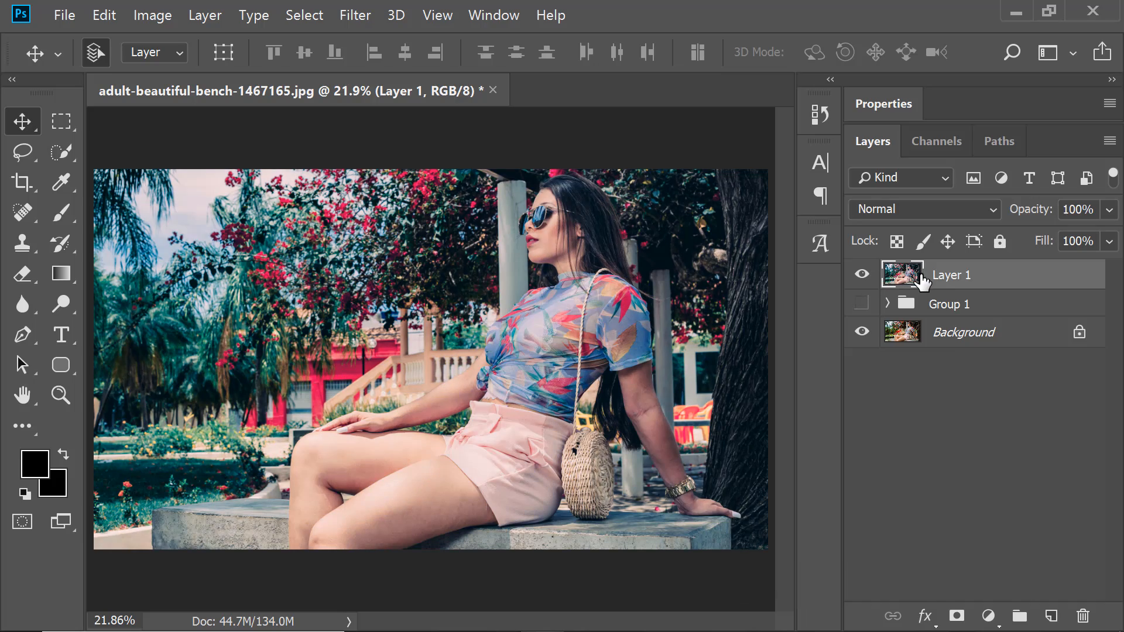